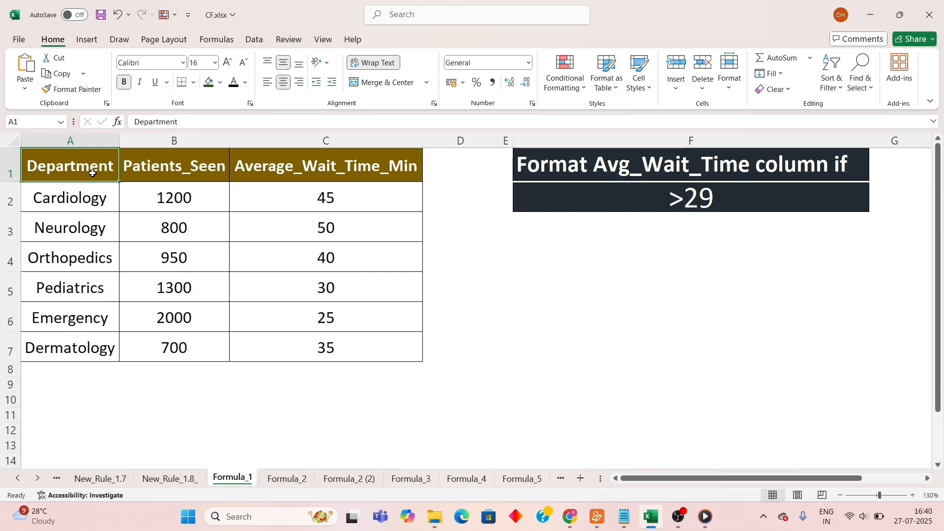
click(90, 137)
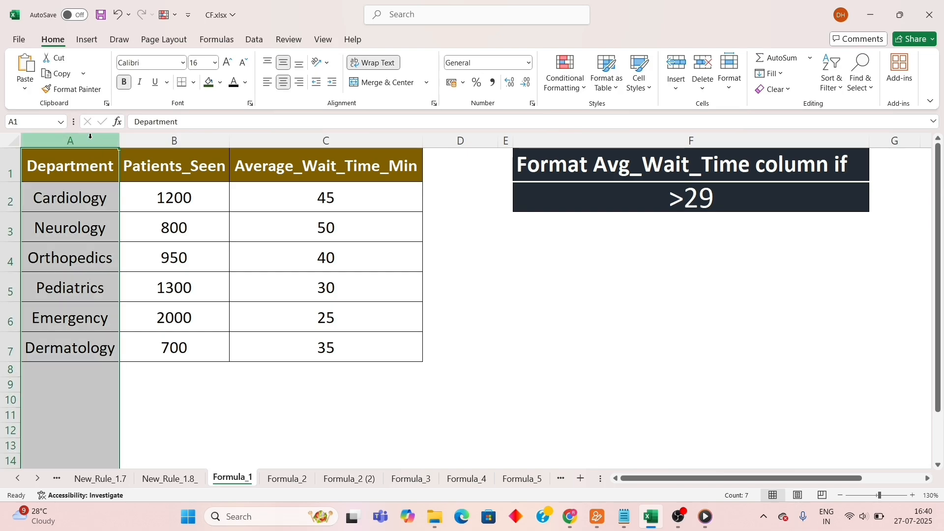
click(175, 140)
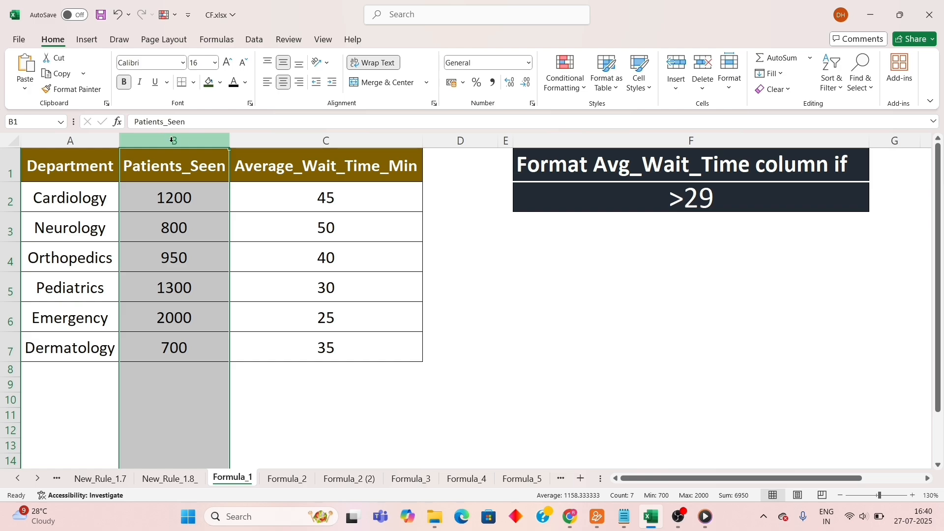
click(311, 139)
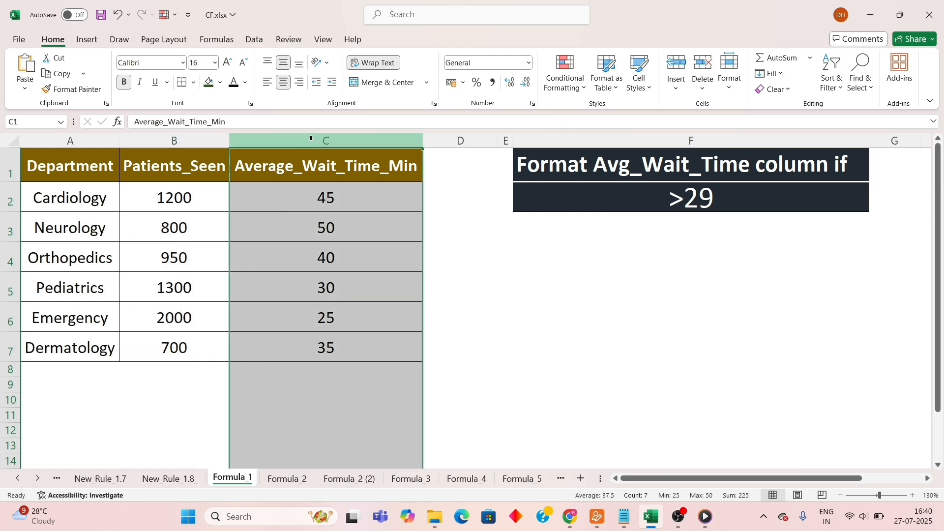
click(566, 167)
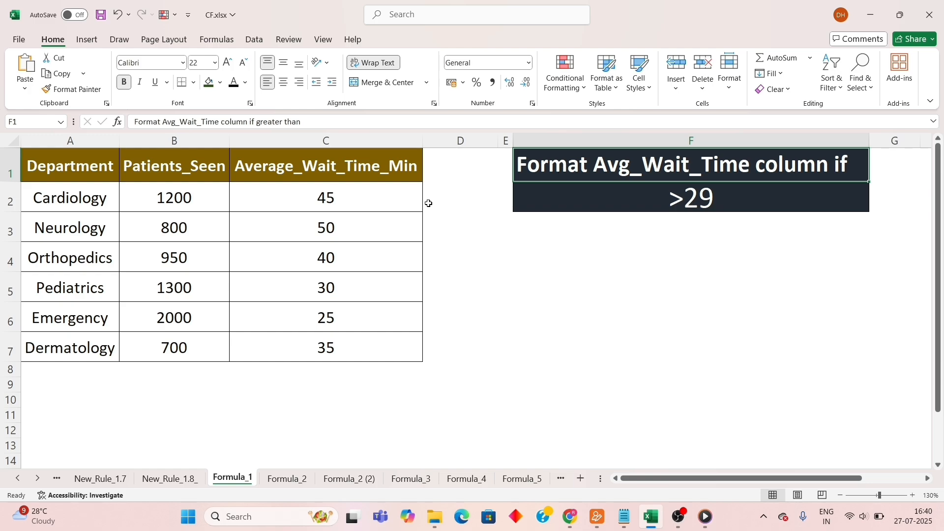
drag(364, 200, 358, 353)
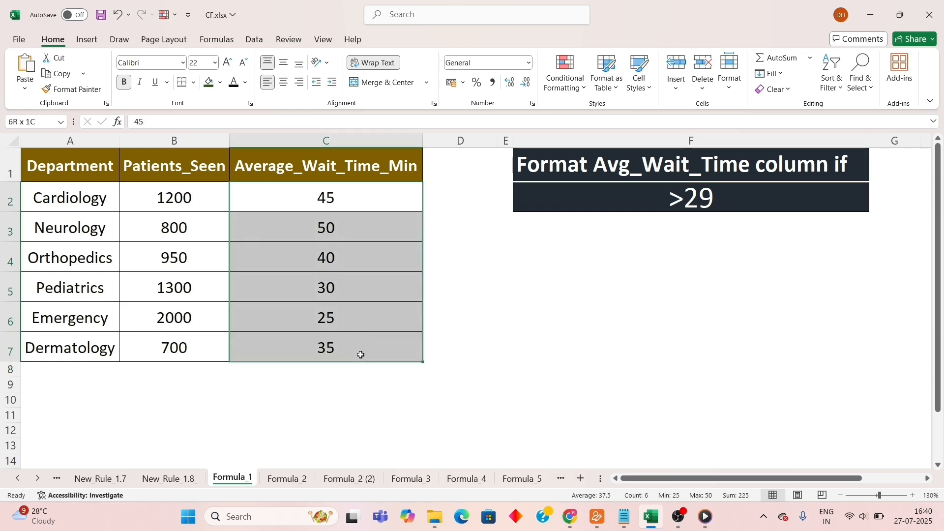
click(564, 88)
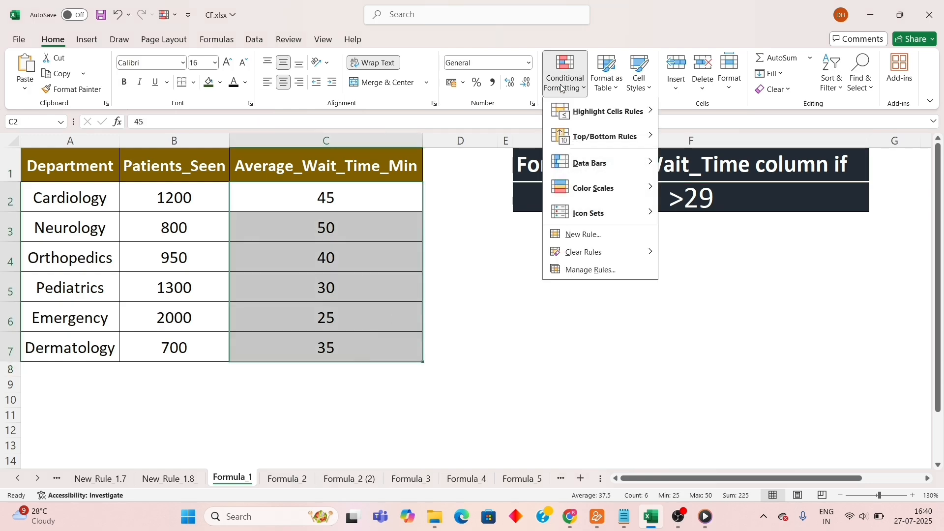
click(582, 236)
click(325, 119)
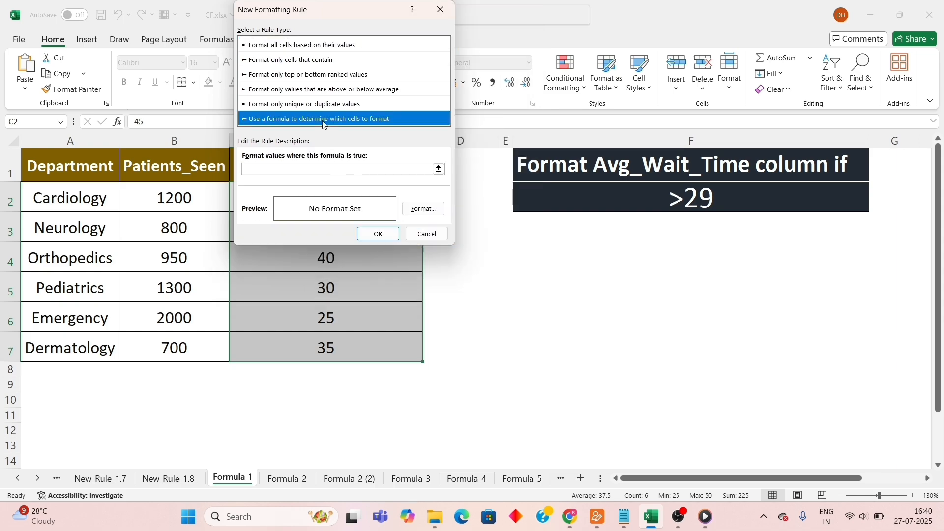
click(306, 170)
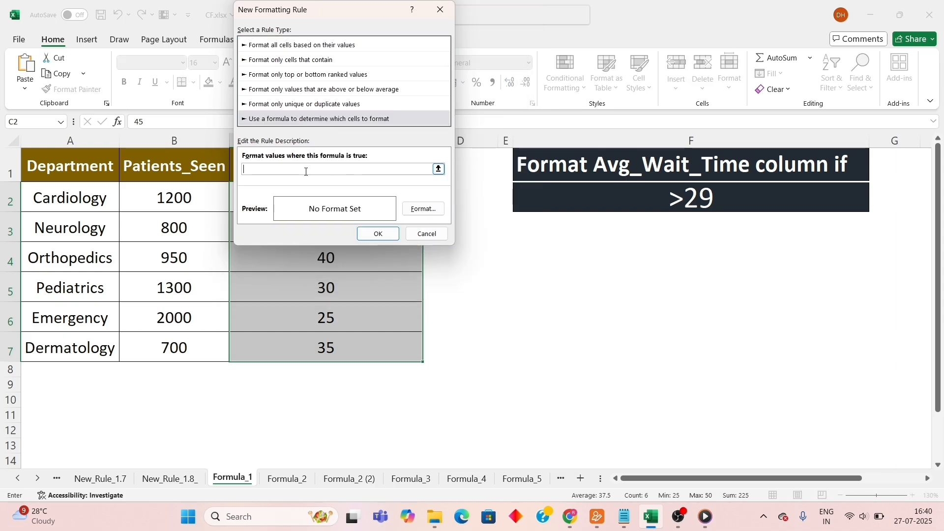
click(449, 10)
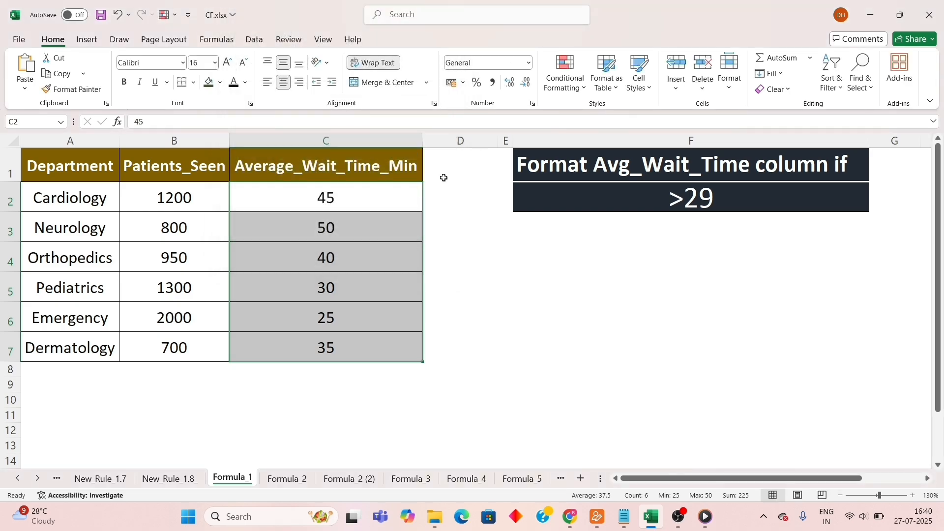
Enter the test formula =C2>29 in cell D2 and fill it down to D7.
click(449, 199)
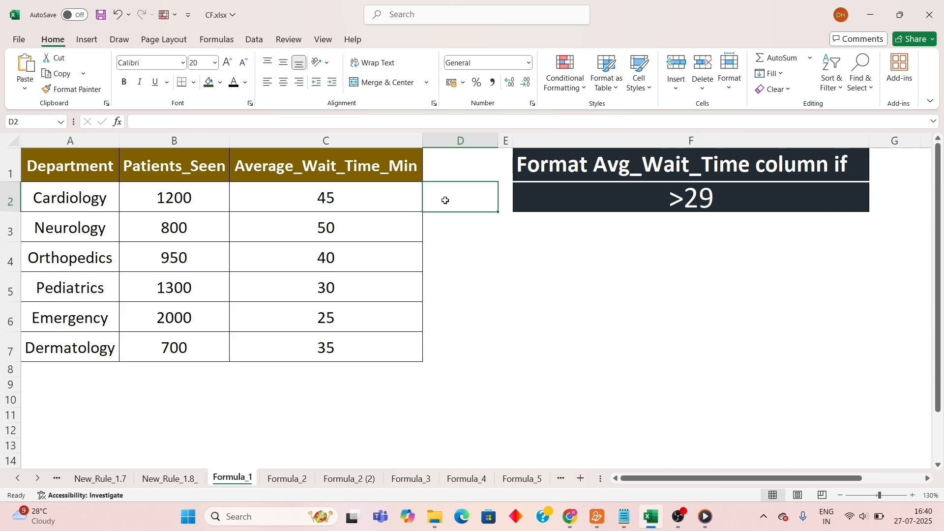
text(=)
click(365, 198)
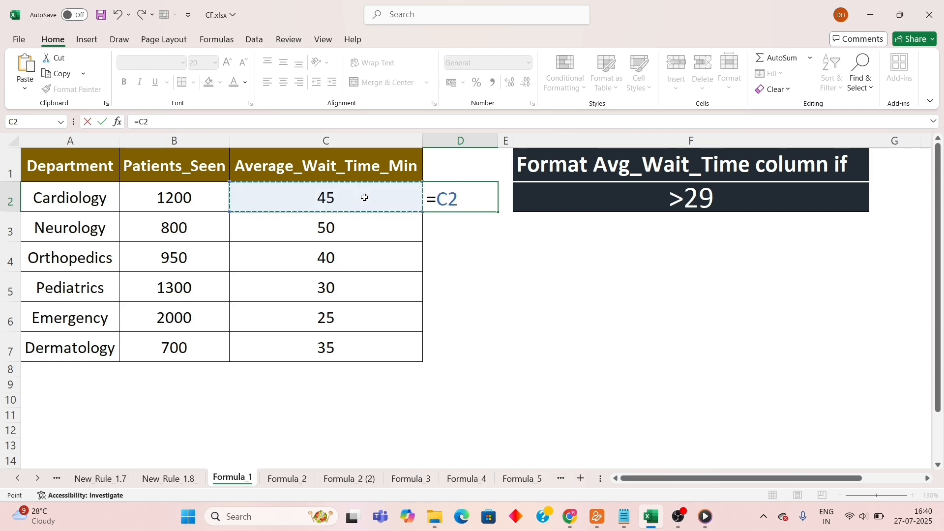
text(>)
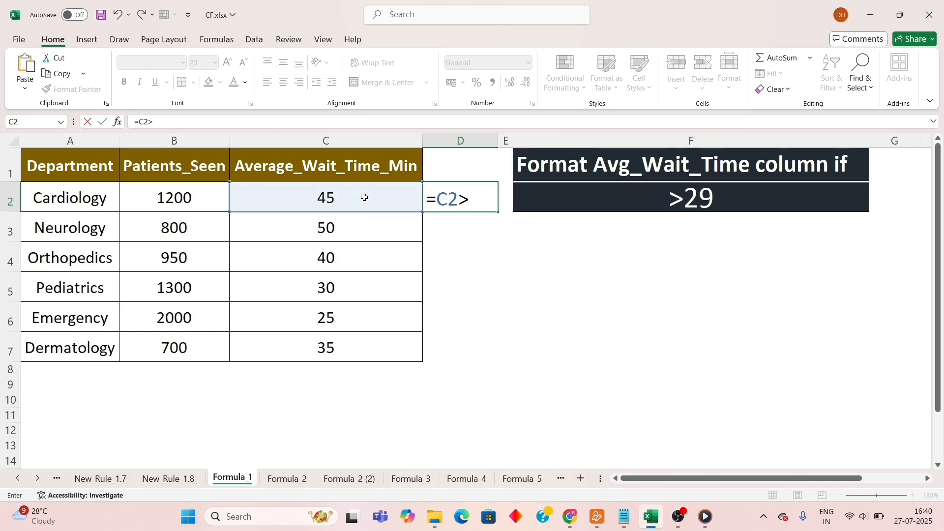
text(29)
key(Return)
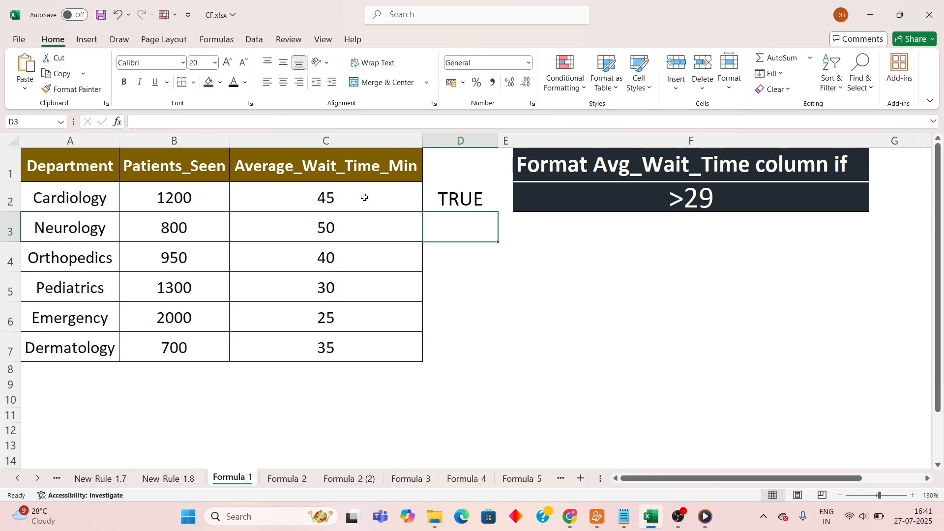
click(445, 189)
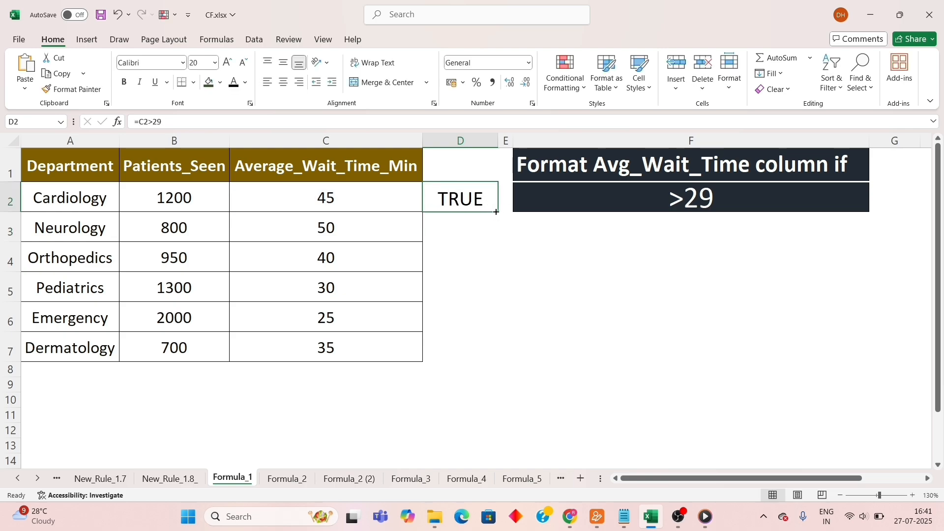
drag(497, 211, 485, 366)
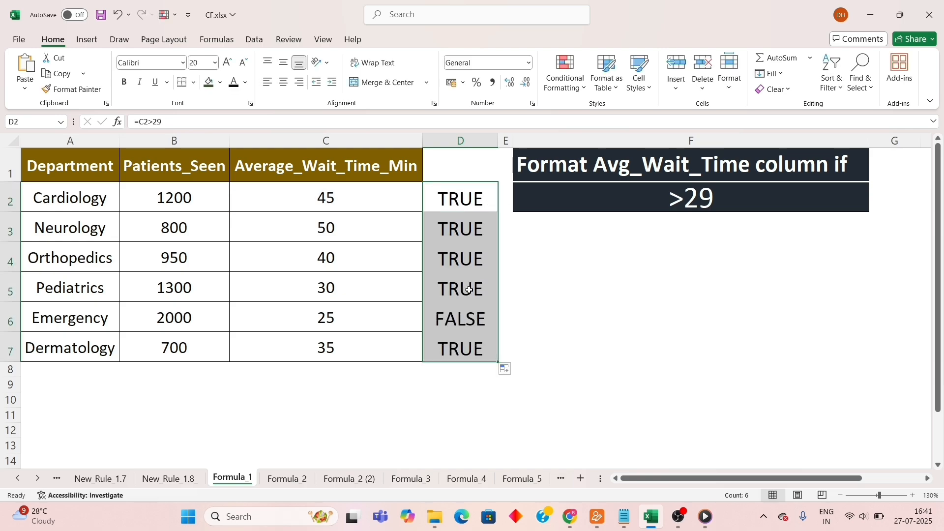
Compare the logical test results in D2:D7 with the wait times in column C.
click(450, 199)
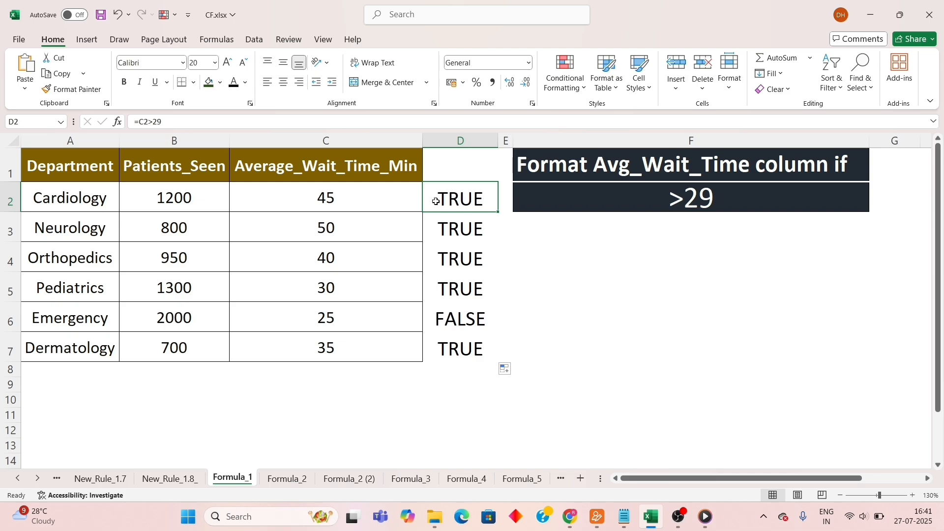
drag(437, 197, 394, 200)
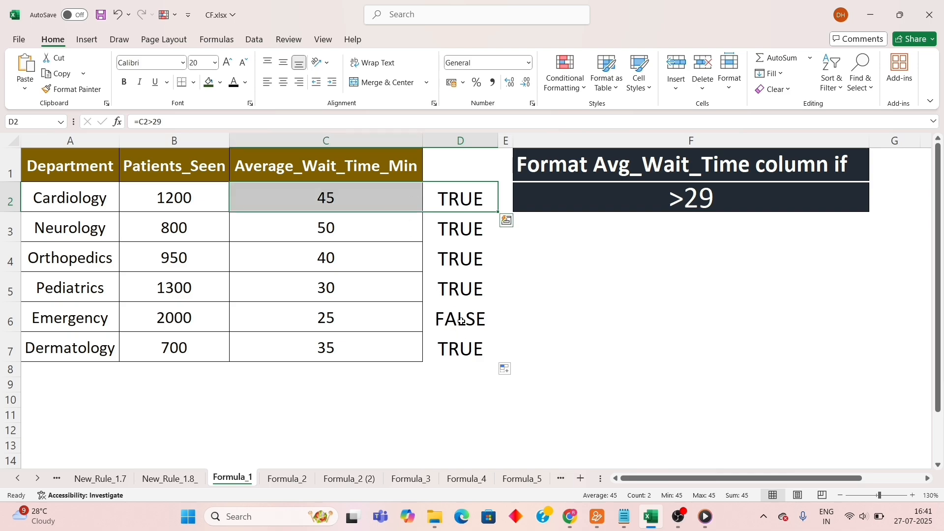
drag(461, 319, 399, 317)
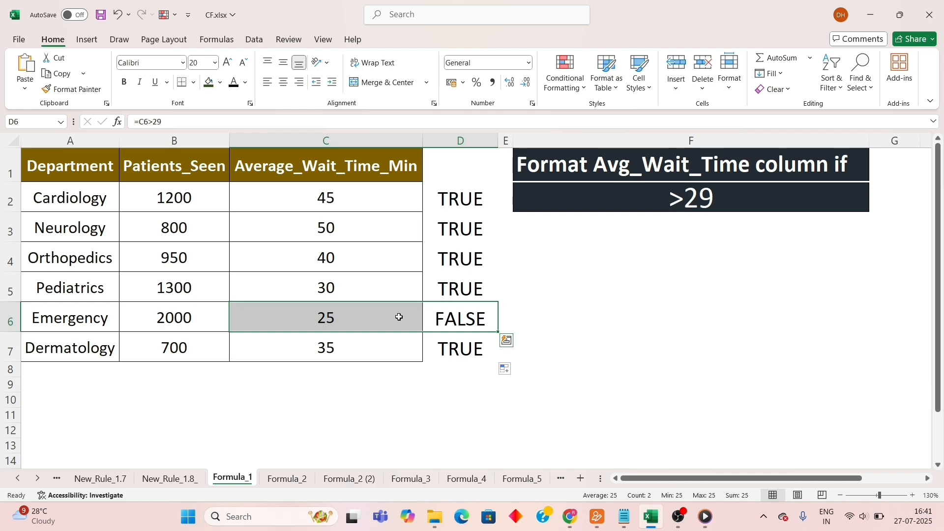
click(461, 202)
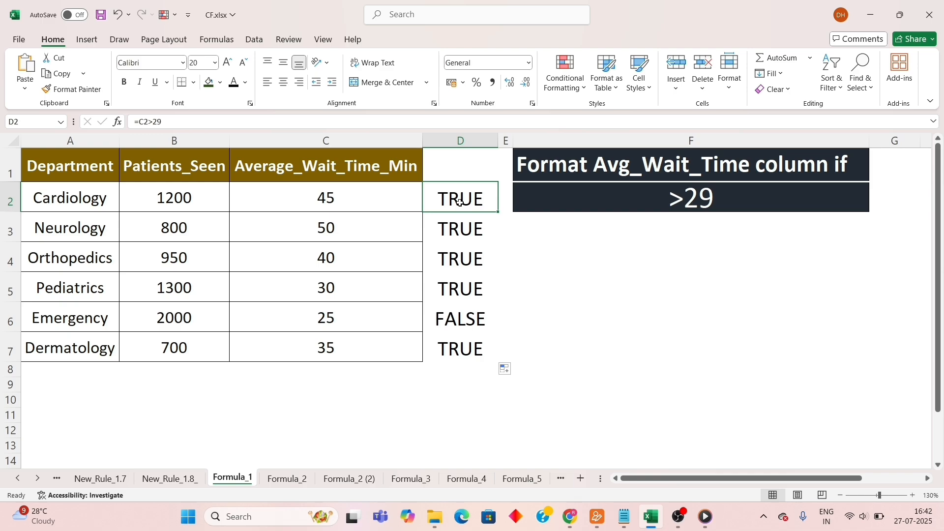
drag(460, 202, 464, 349)
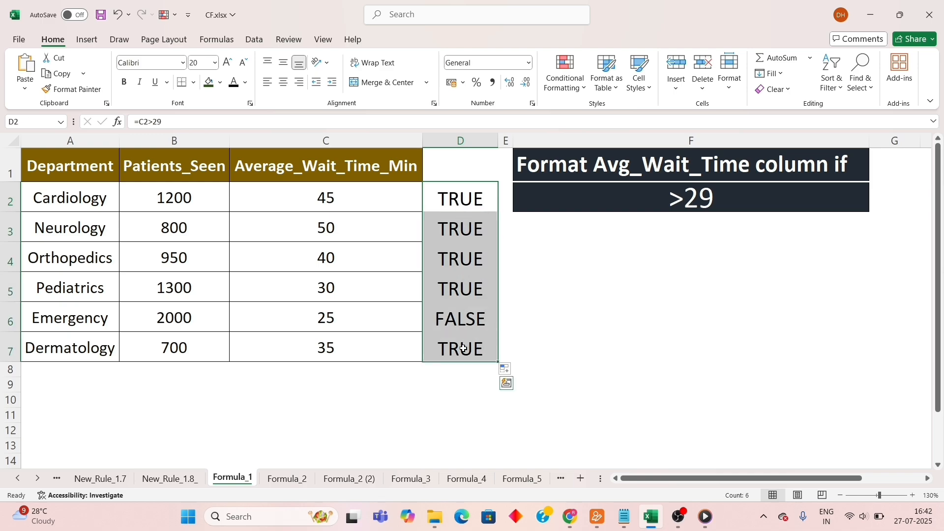
click(463, 189)
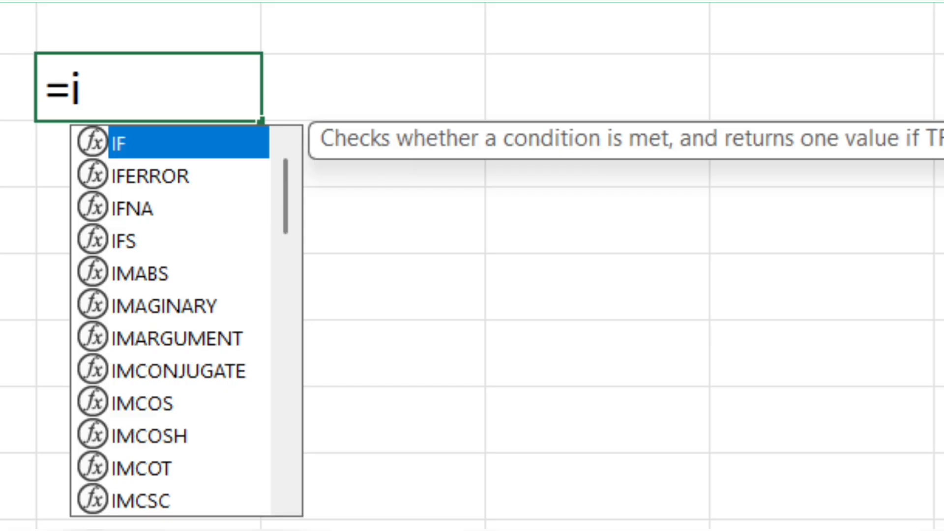
key(Tab)
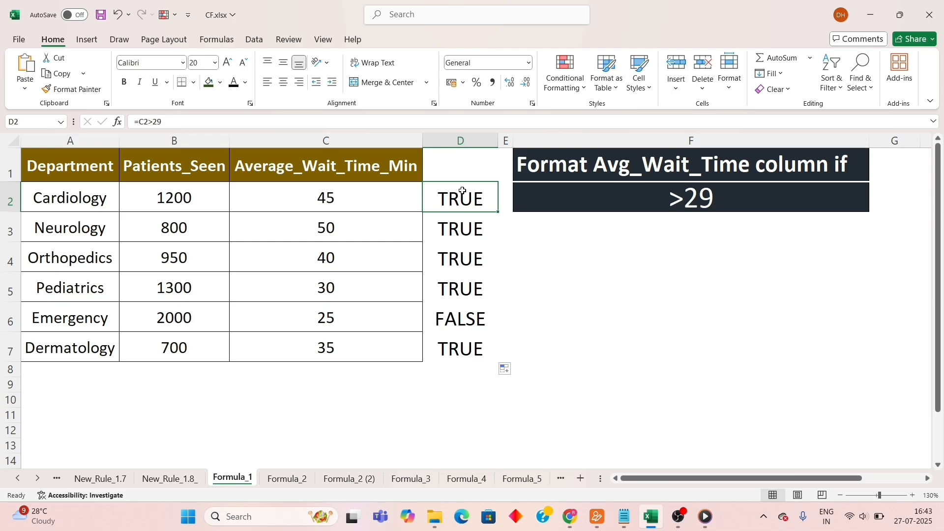
mouse_move(462, 190)
mouse_down()
mouse_move(449, 257)
mouse_move(449, 348)
mouse_up()
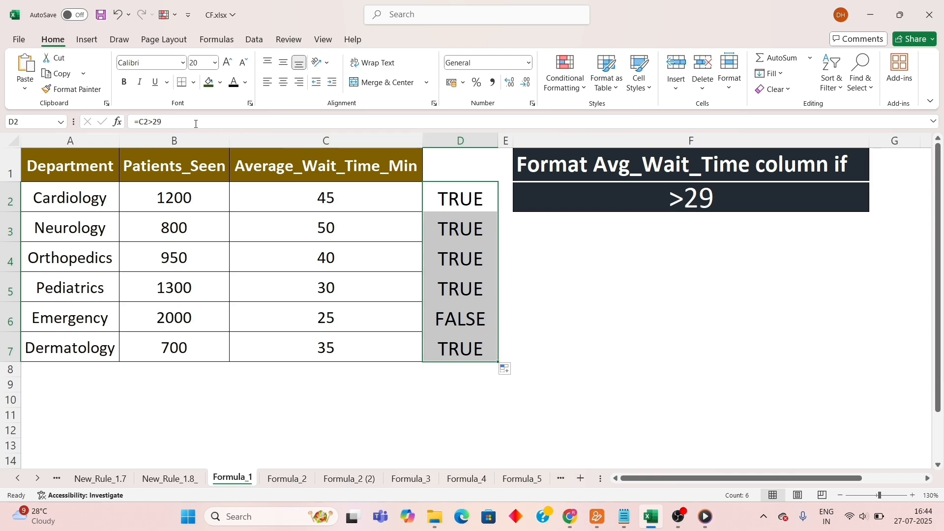
Examine the full test formula in cell D2 without editing it.
drag(163, 121, 128, 120)
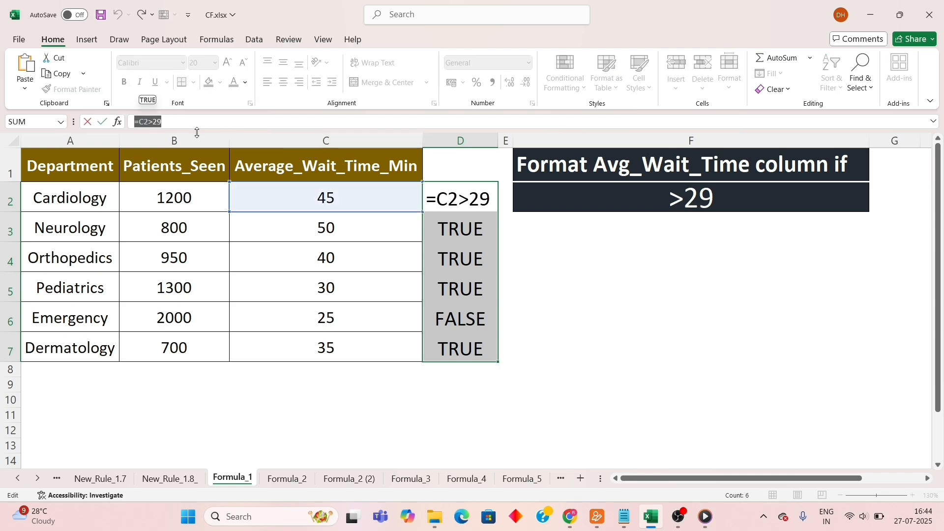
key(ctrl+Return)
click(458, 200)
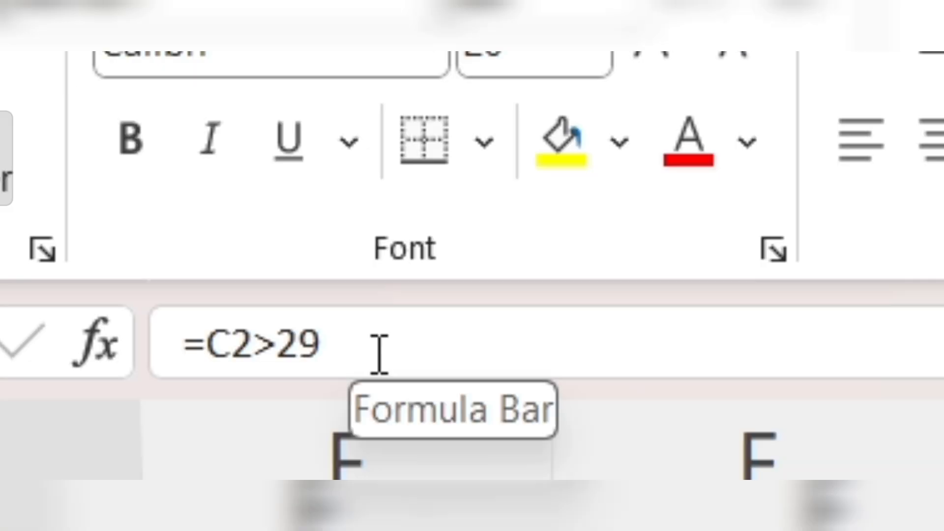
click(173, 123)
drag(173, 123, 126, 123)
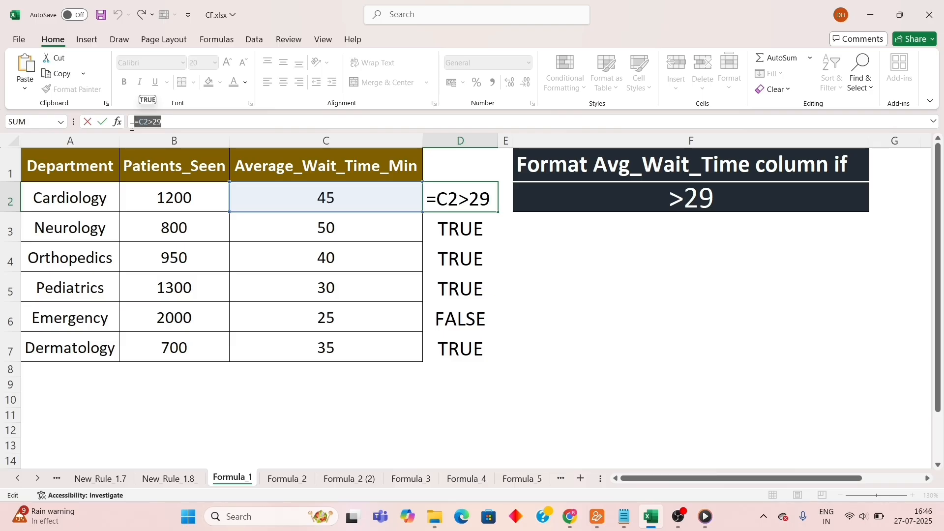
key(Escape)
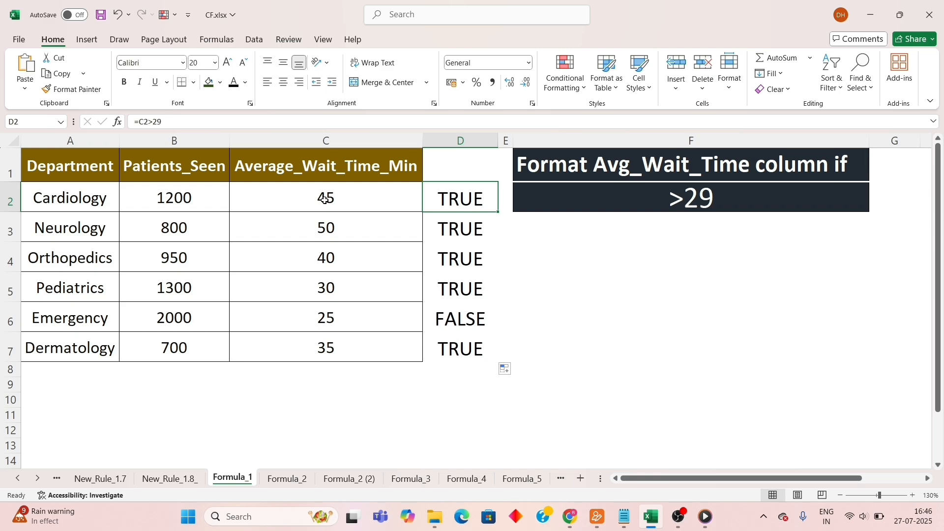
Start a formula-based conditional formatting rule for C2:C7 with the condition =C2>29.
drag(325, 199, 326, 344)
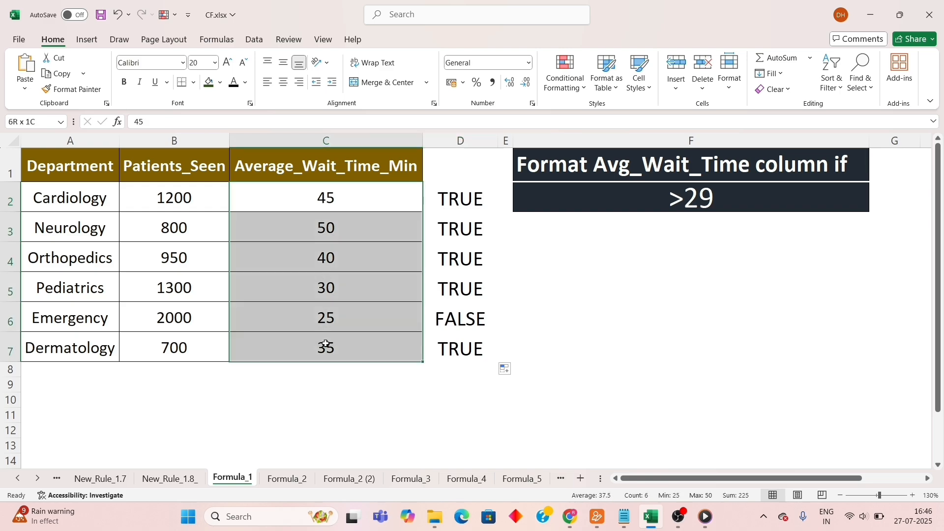
click(562, 88)
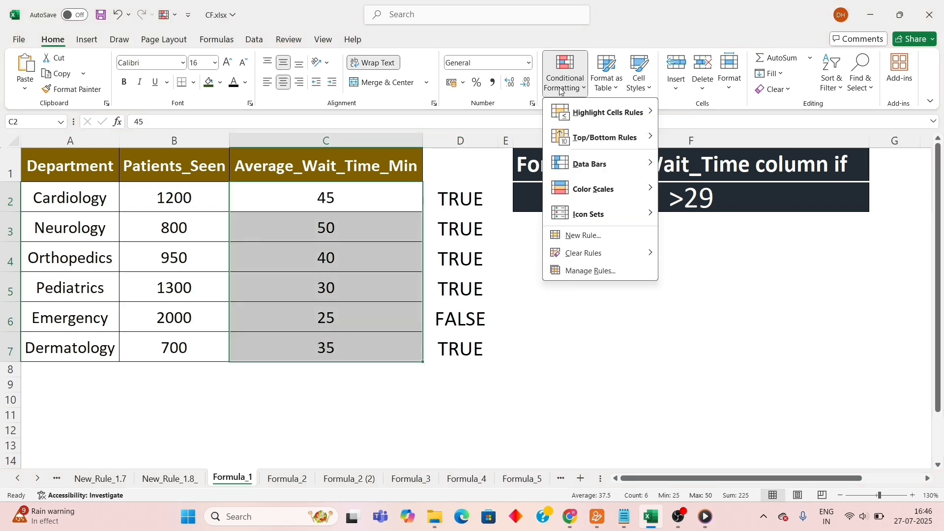
click(580, 236)
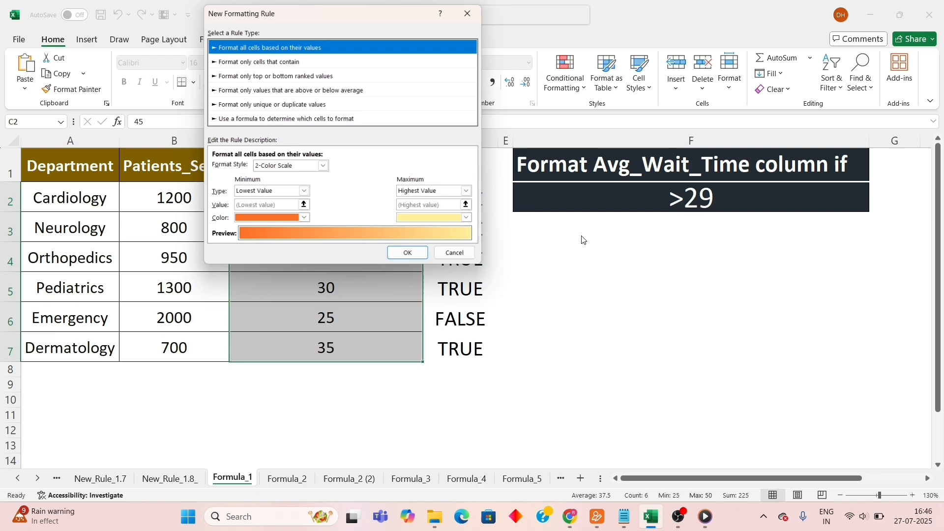
click(275, 119)
click(275, 169)
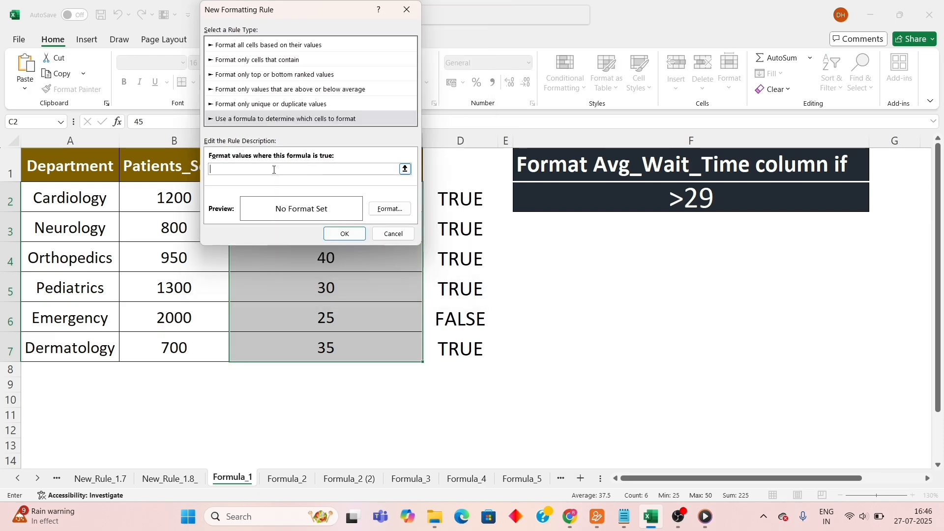
text(=C2>29)
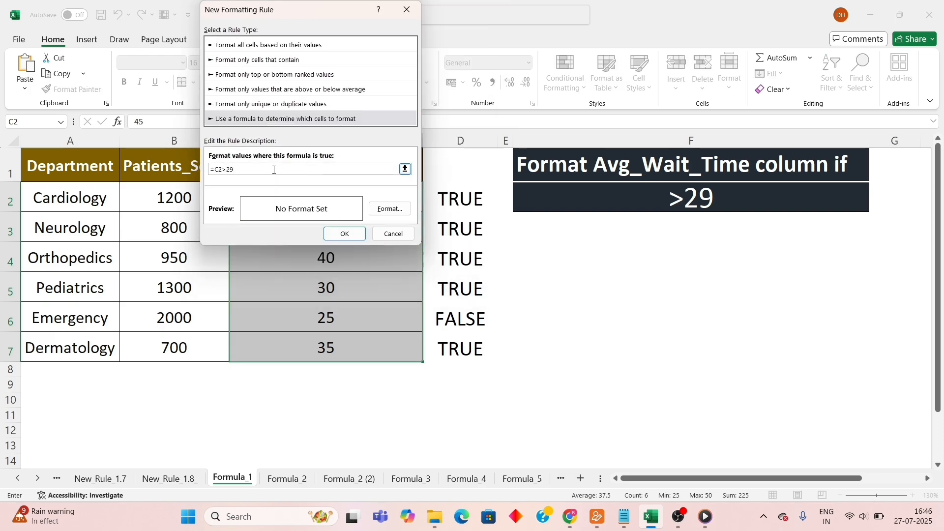
Give the rule a light green fill and apply it to the Average_Wait_Time_Min values.
click(390, 209)
click(299, 90)
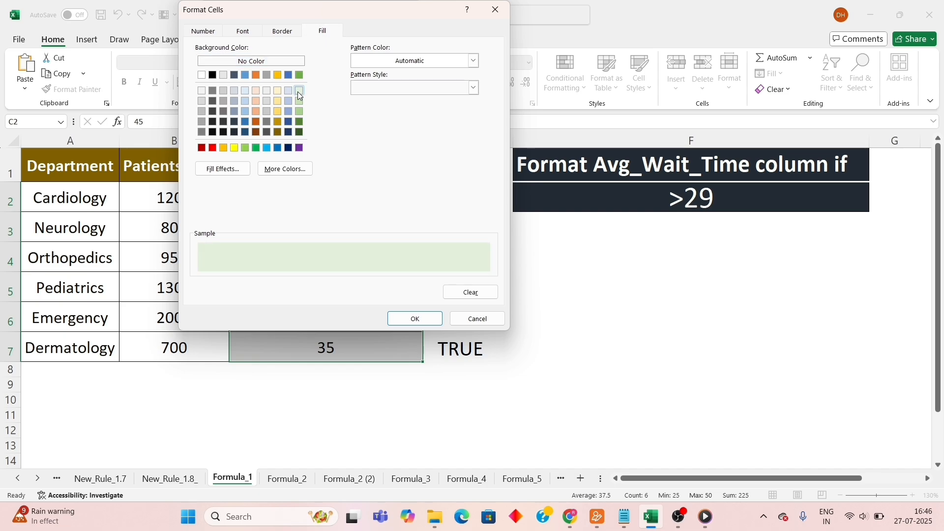
click(415, 320)
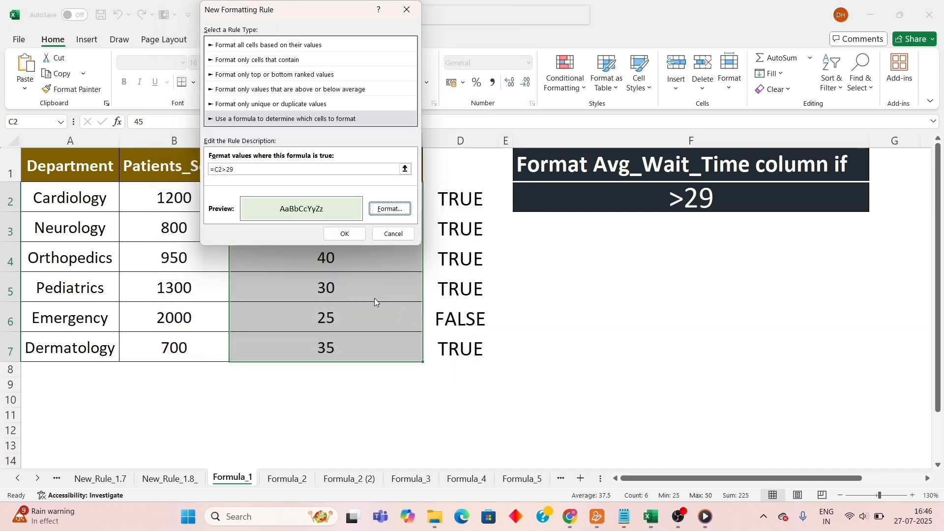
click(344, 234)
click(541, 278)
click(374, 195)
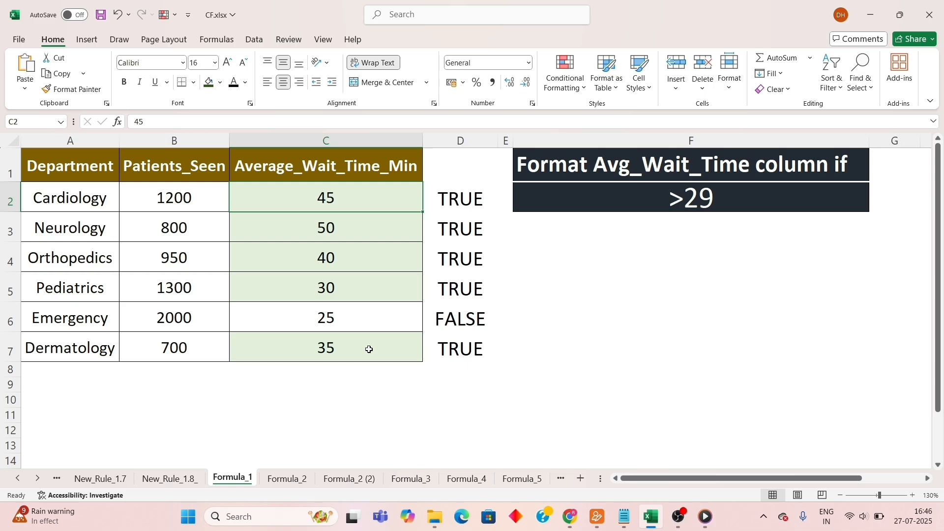
Recheck the formula in cell D2 and switch to the Formula_2 sheet.
click(461, 199)
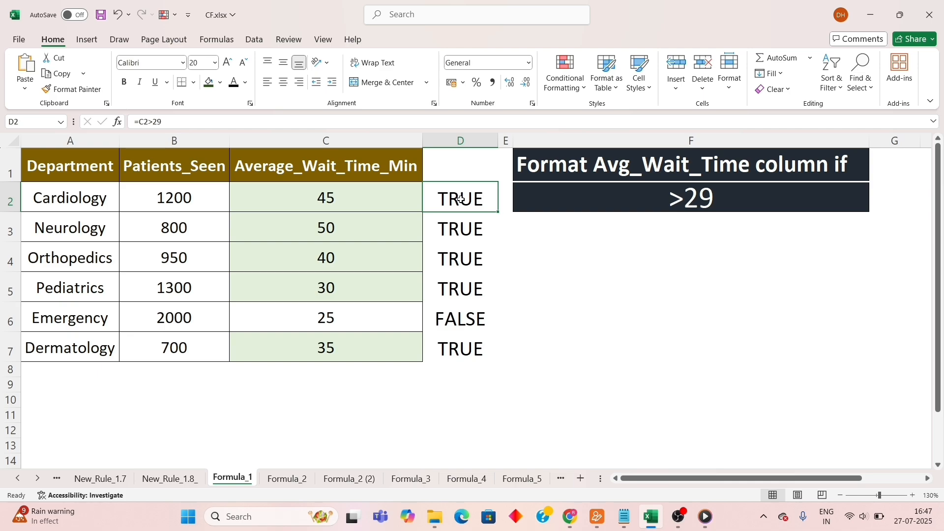
click(287, 478)
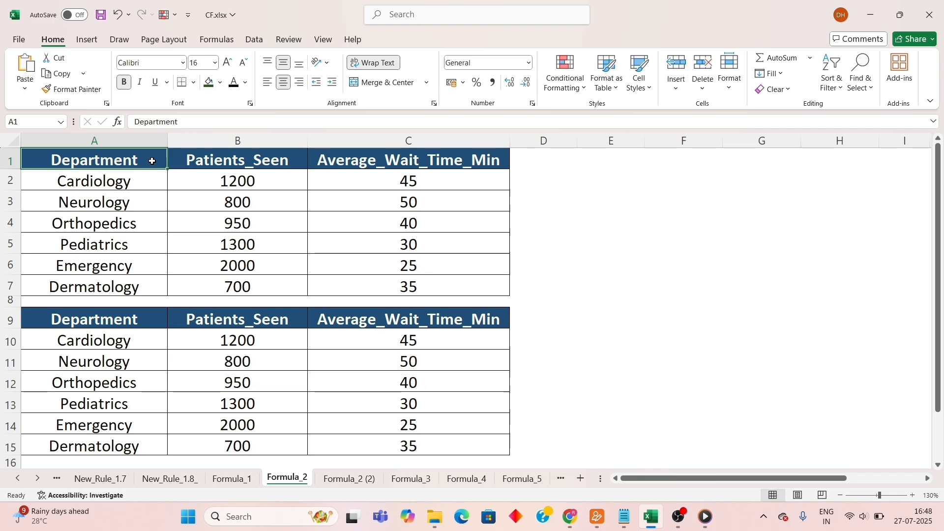
Highlight values greater than 29 in C2:C7 of the first table with Light Red Fill with Dark Red Text.
drag(366, 185, 369, 285)
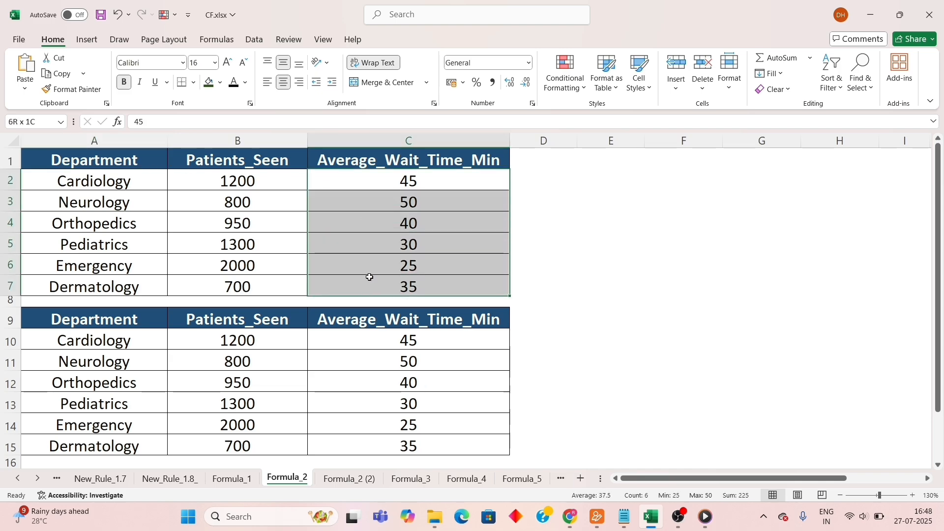
click(566, 73)
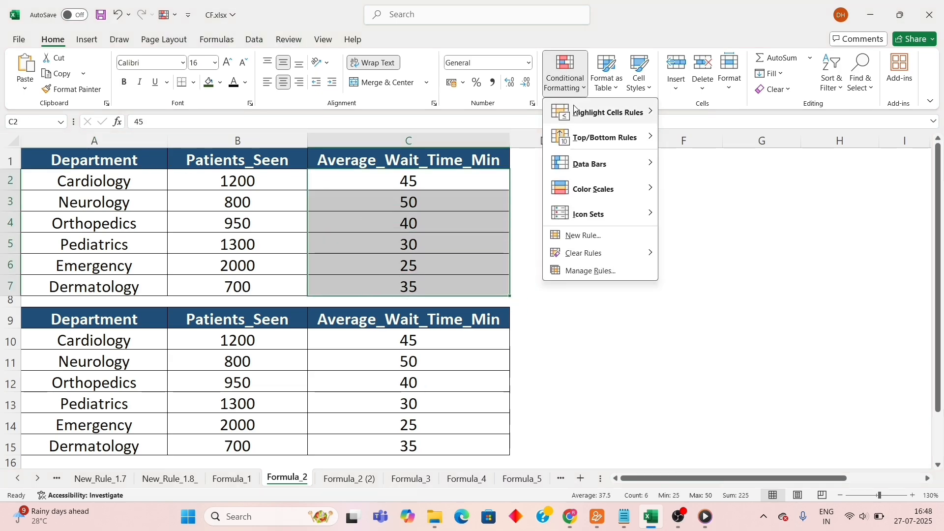
mouse_move(578, 113)
click(679, 113)
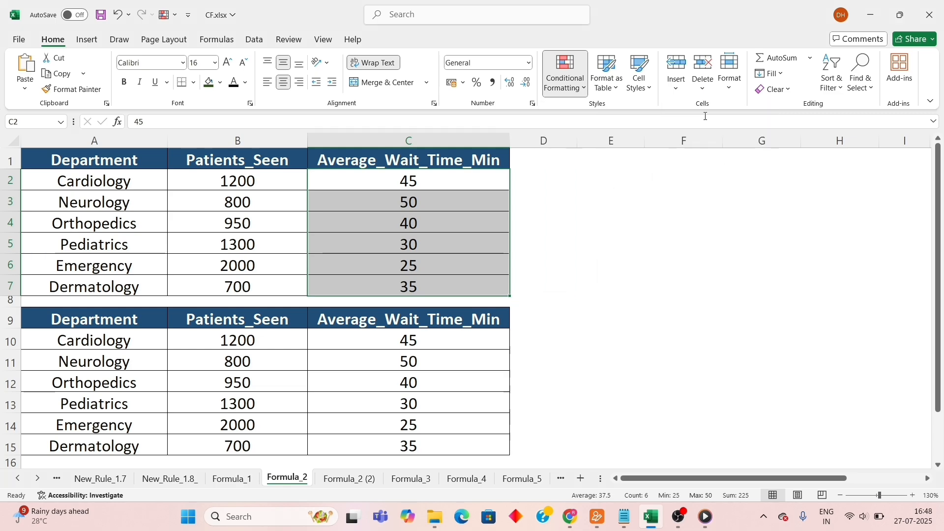
text(29)
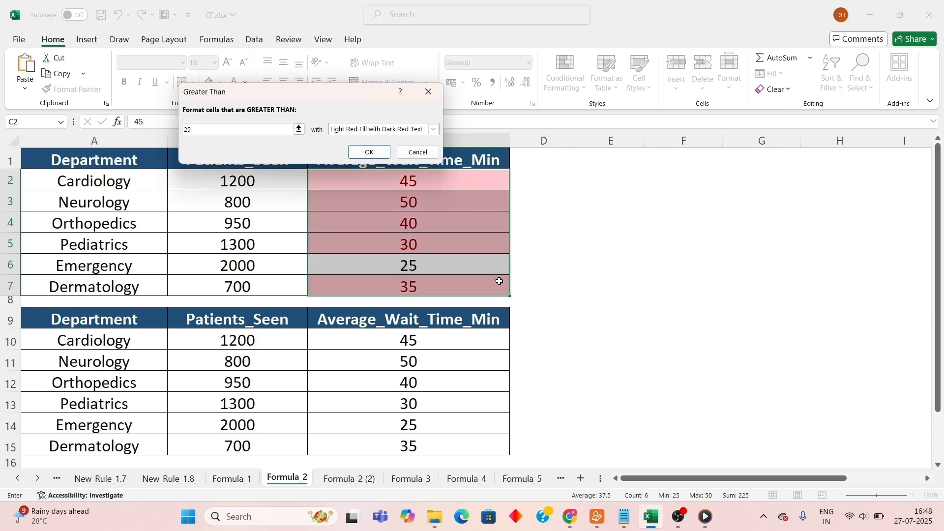
click(370, 152)
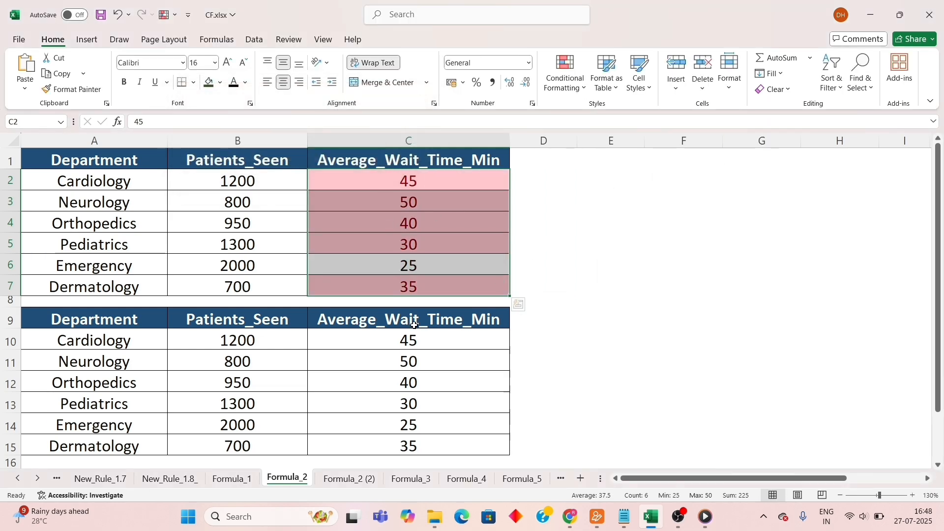
click(426, 184)
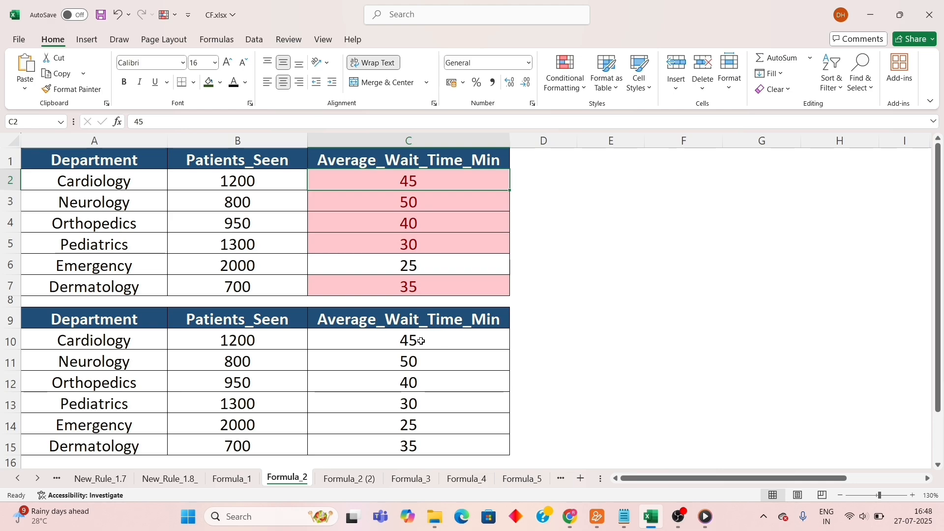
Start a formula-based conditional formatting rule for C10:C15 of the second table with the condition =c10>29.
drag(426, 343, 418, 445)
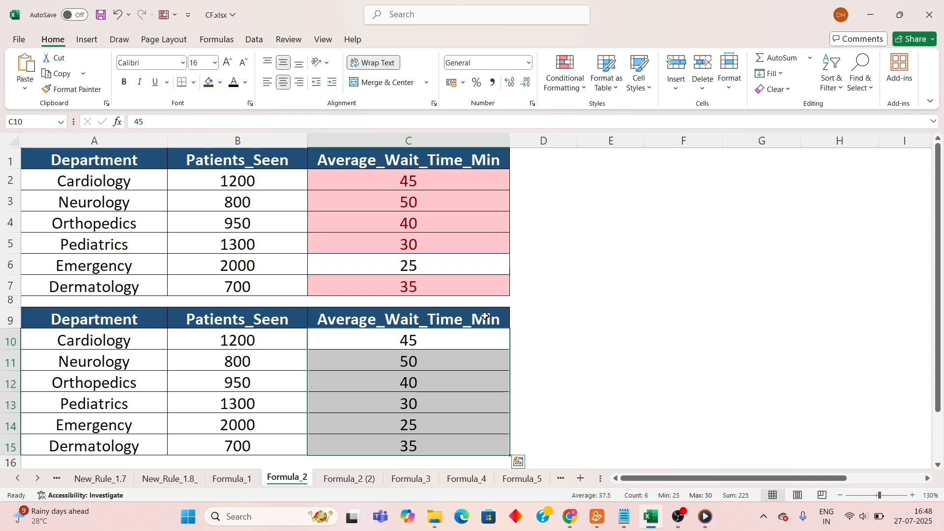
click(565, 74)
click(575, 235)
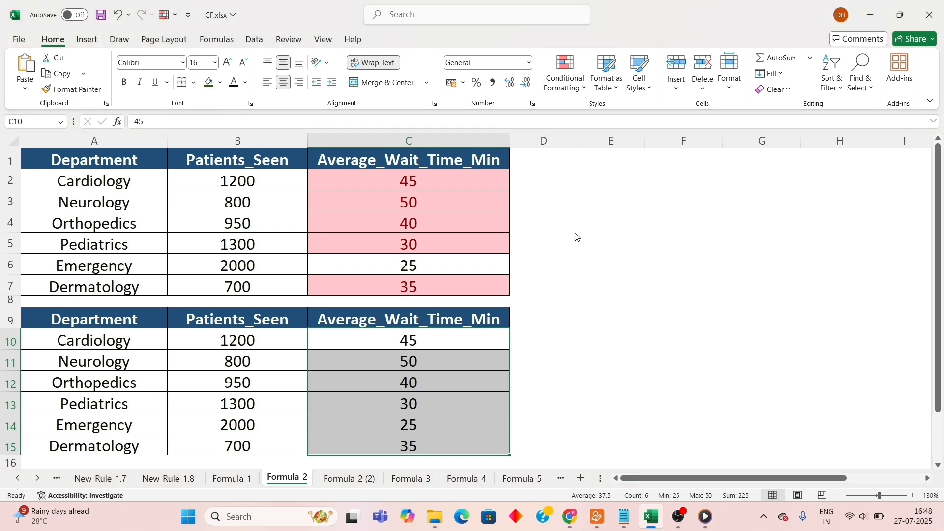
click(305, 122)
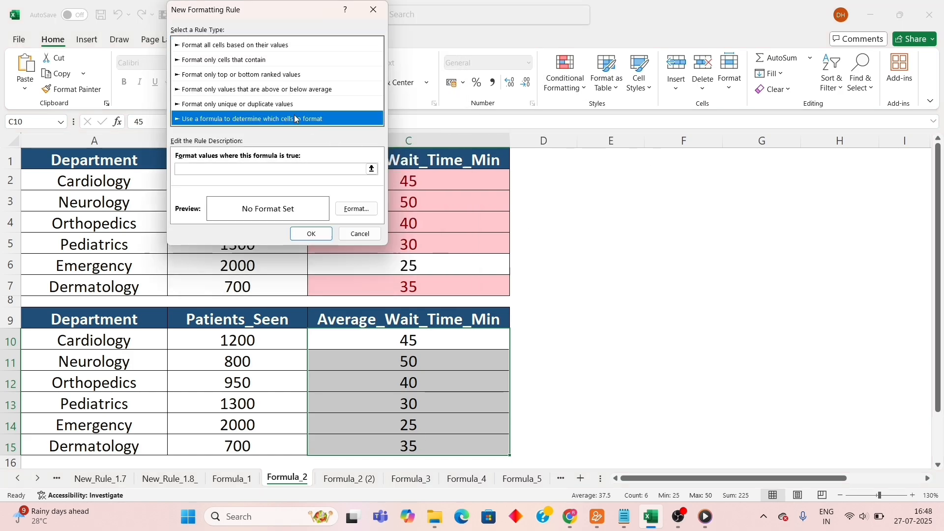
click(254, 167)
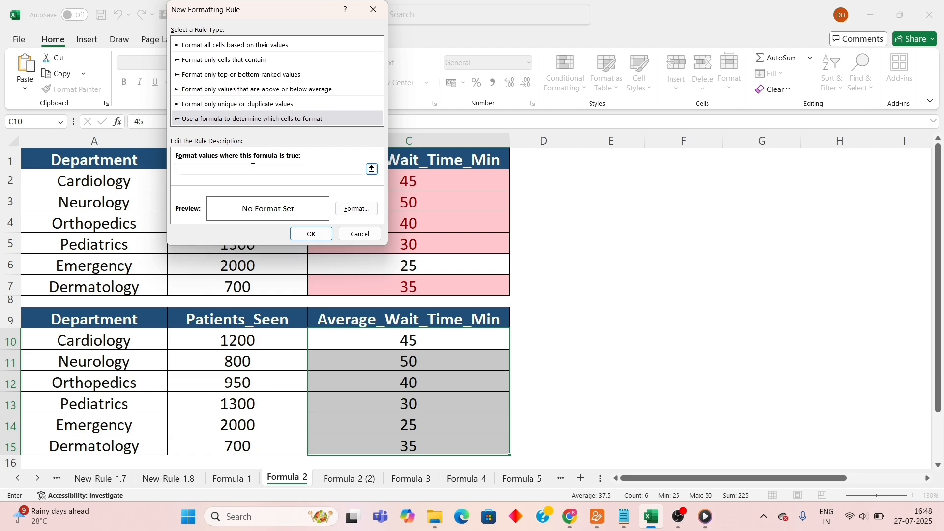
text(=c10>29)
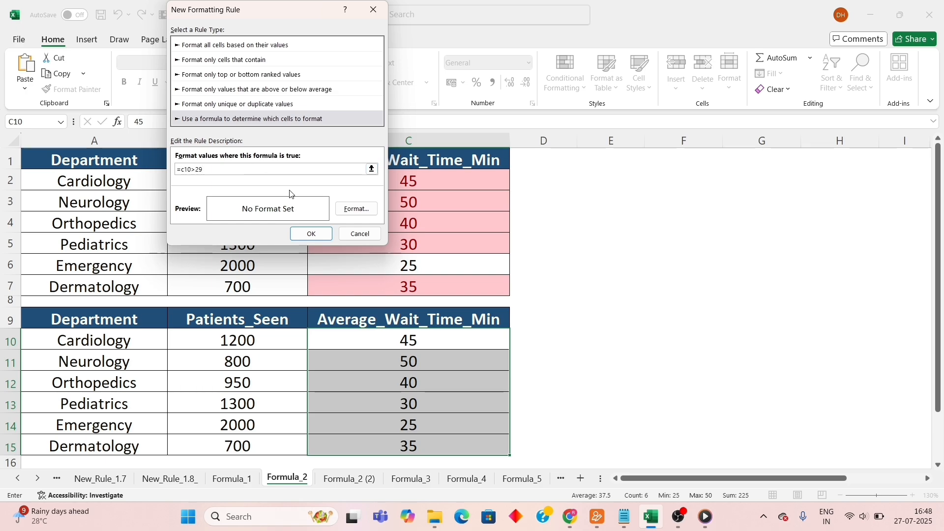
Set a light green fill for the C10:C15 rule and apply it to the second table's wait times.
click(352, 208)
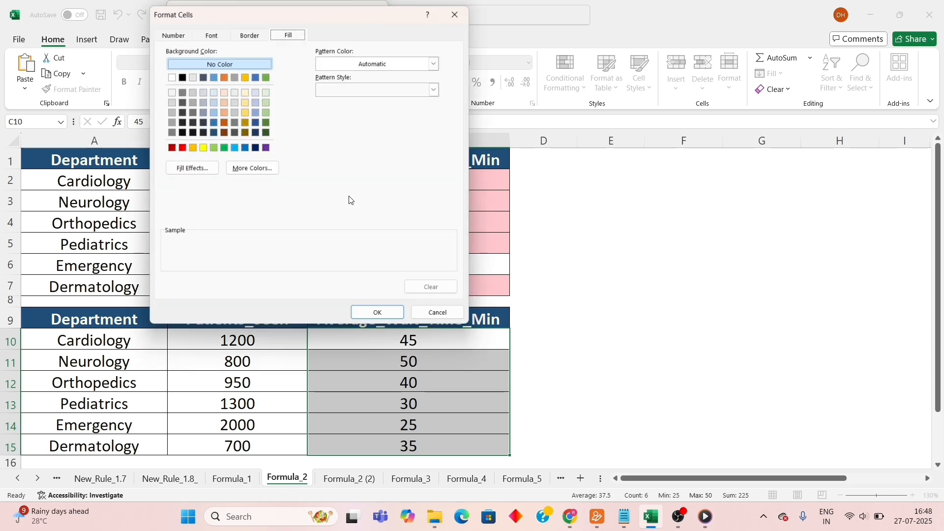
click(265, 91)
click(367, 320)
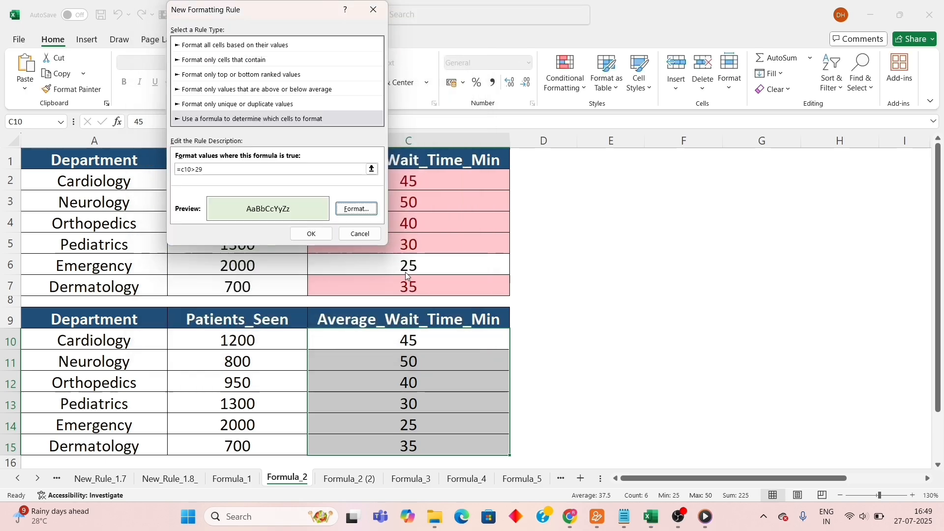
click(312, 234)
click(612, 302)
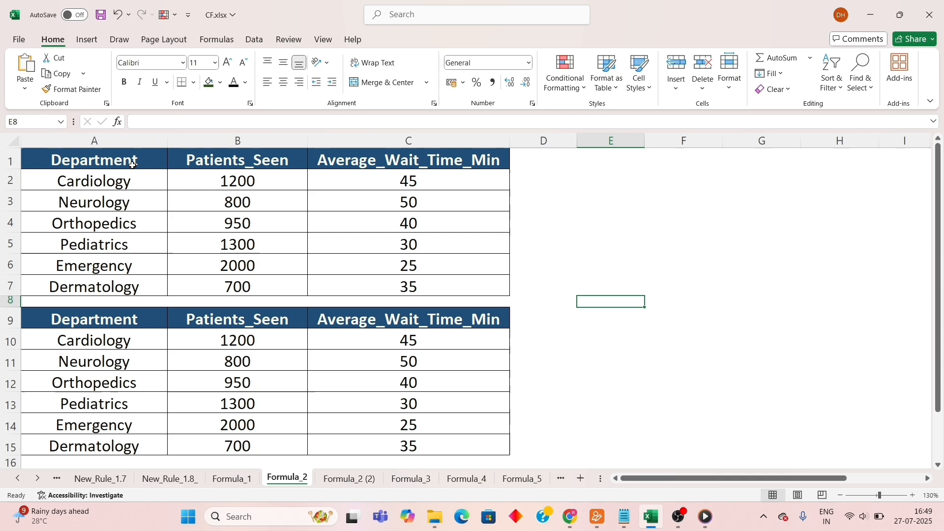
Highlight cells greater than 29 across the first table's data A2:C7 with Light Red Fill with Dark Red Text.
click(133, 161)
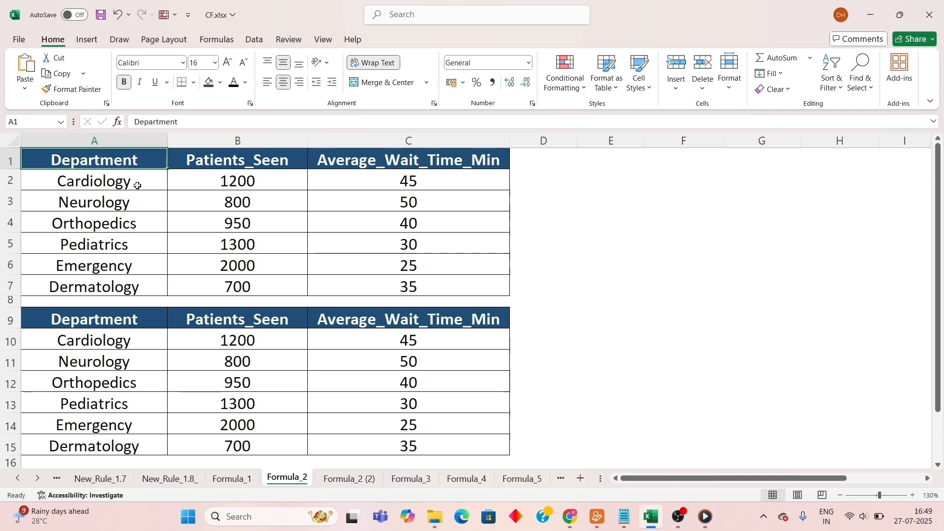
click(147, 206)
drag(147, 205, 370, 203)
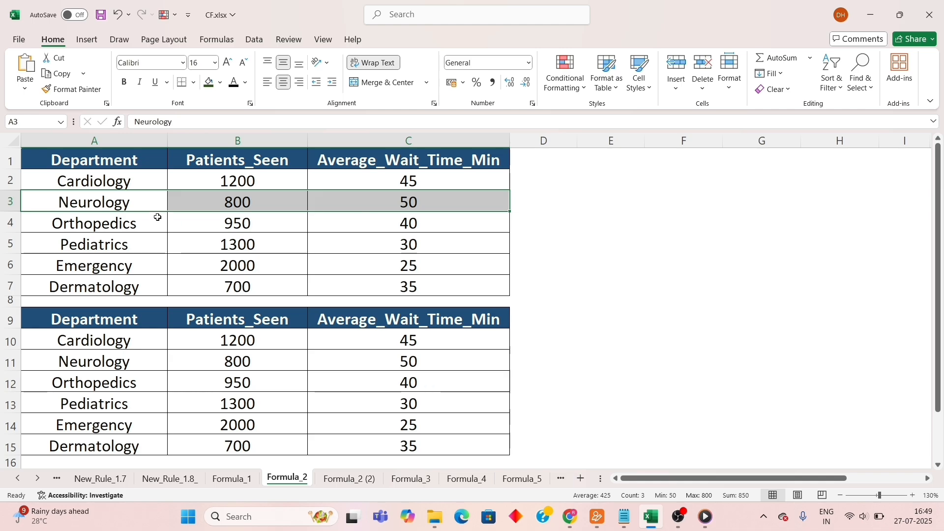
click(142, 184)
drag(142, 183, 352, 280)
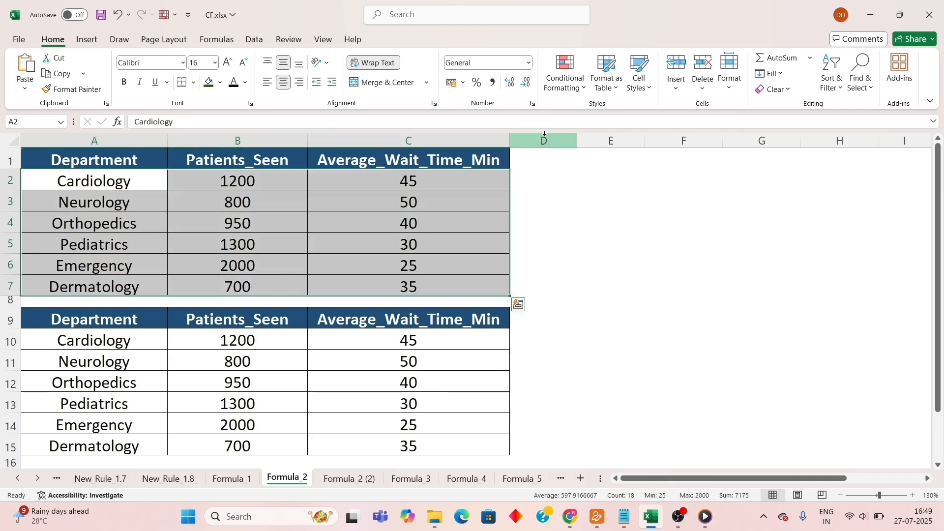
click(570, 94)
mouse_move(600, 122)
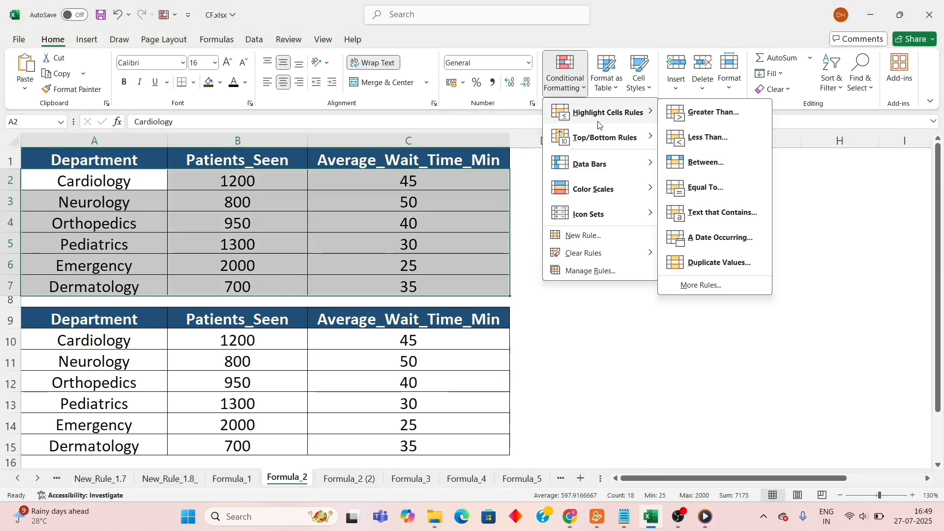
click(730, 112)
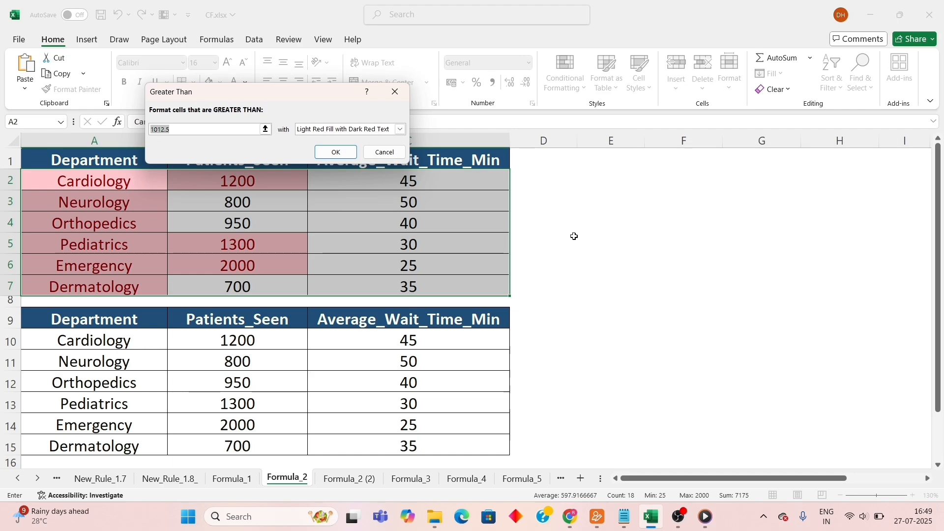
text(29)
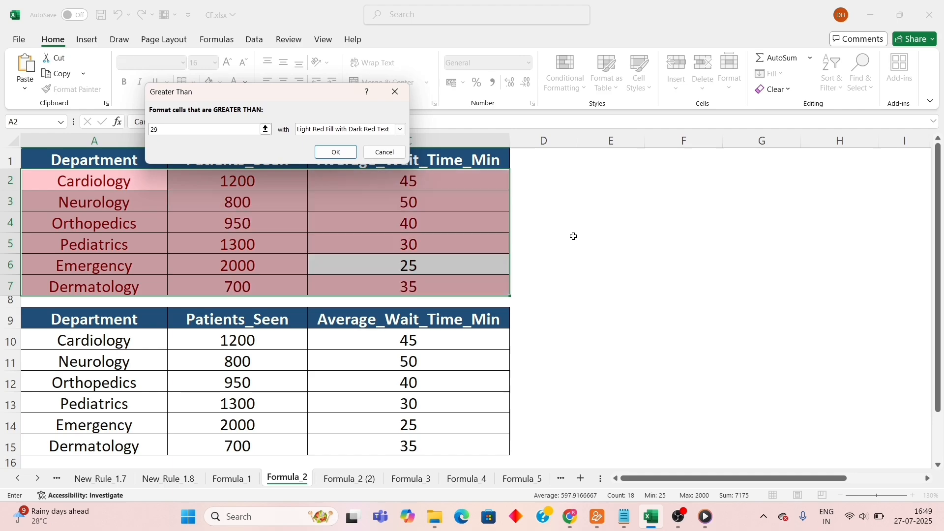
click(336, 152)
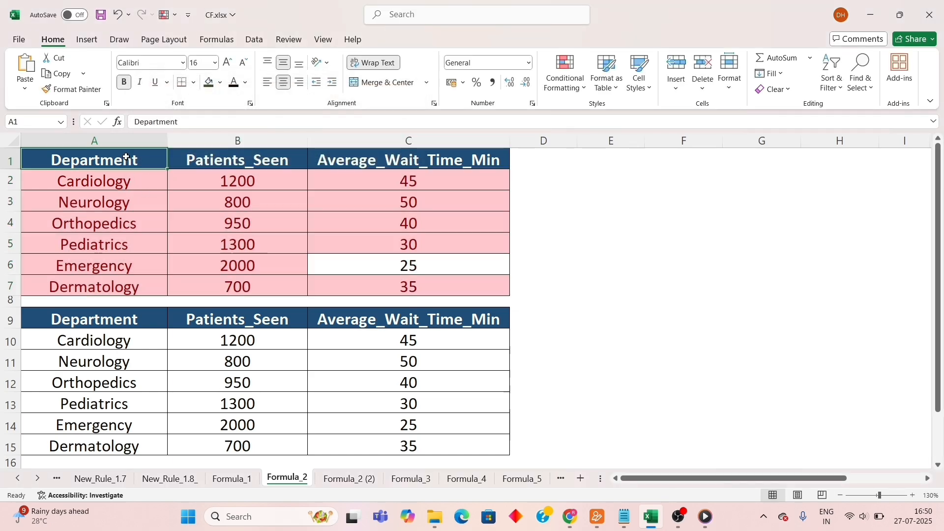
click(126, 159)
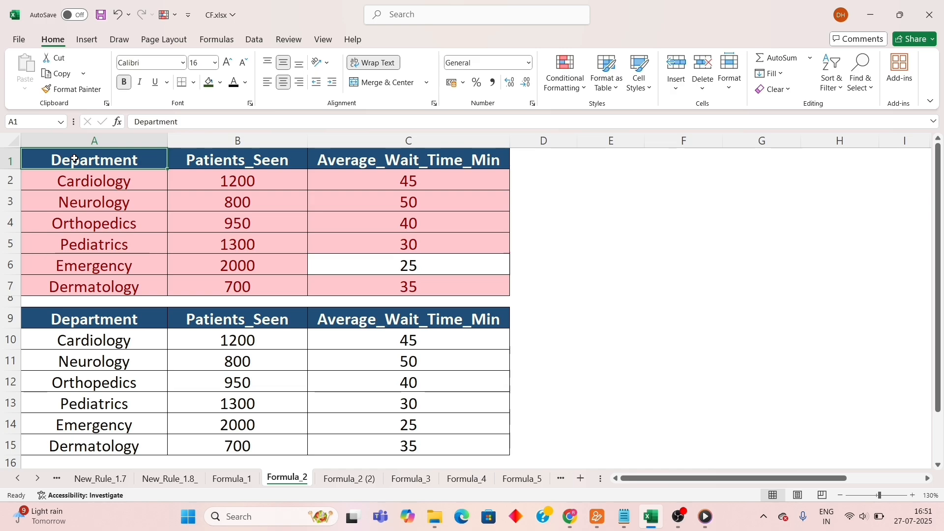
Enter the test formula =C10>29 in cell F10 and fill it down to F15.
click(679, 341)
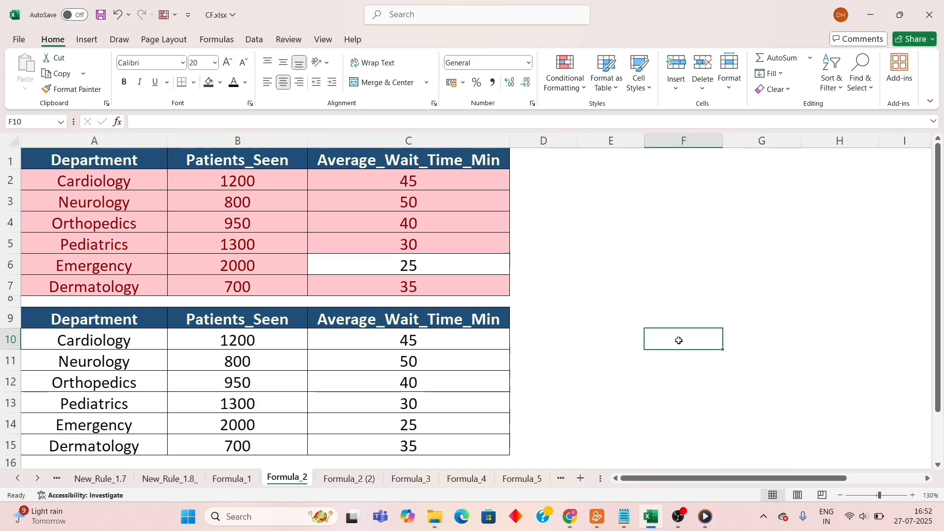
text(=)
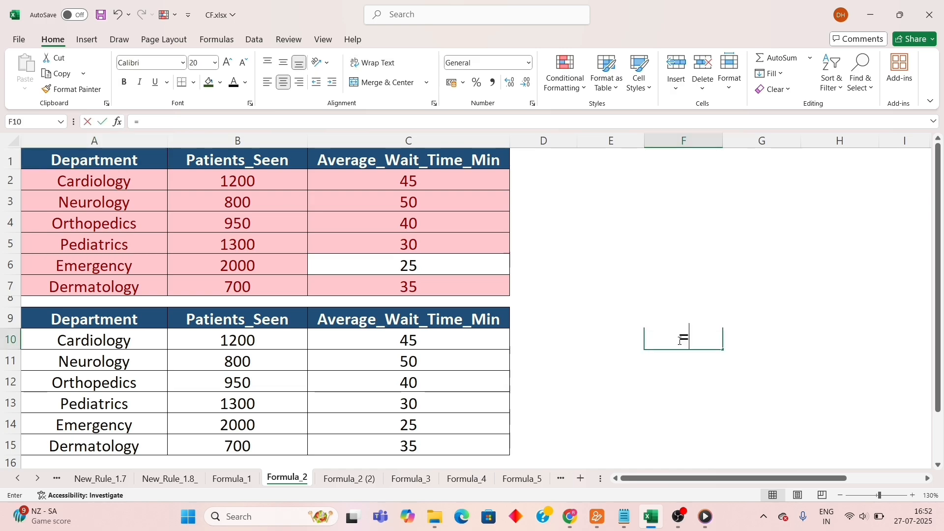
click(443, 343)
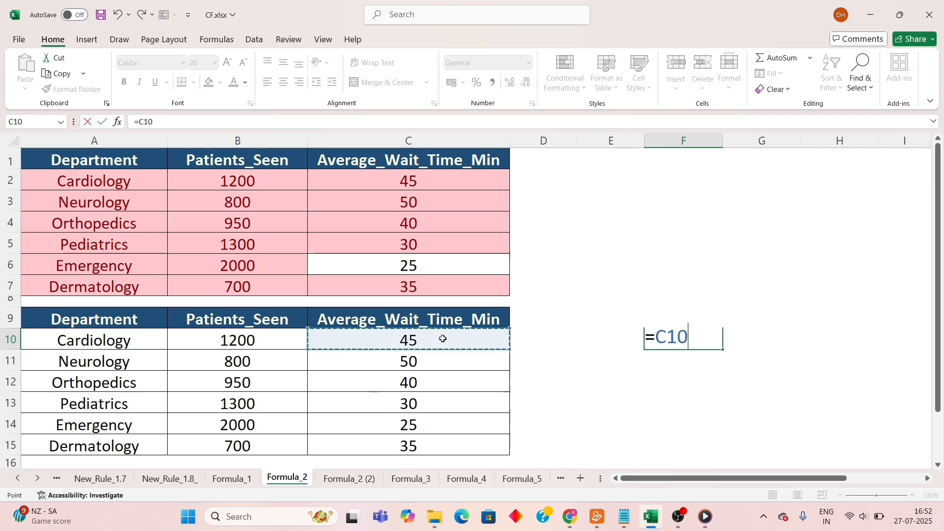
text(>29)
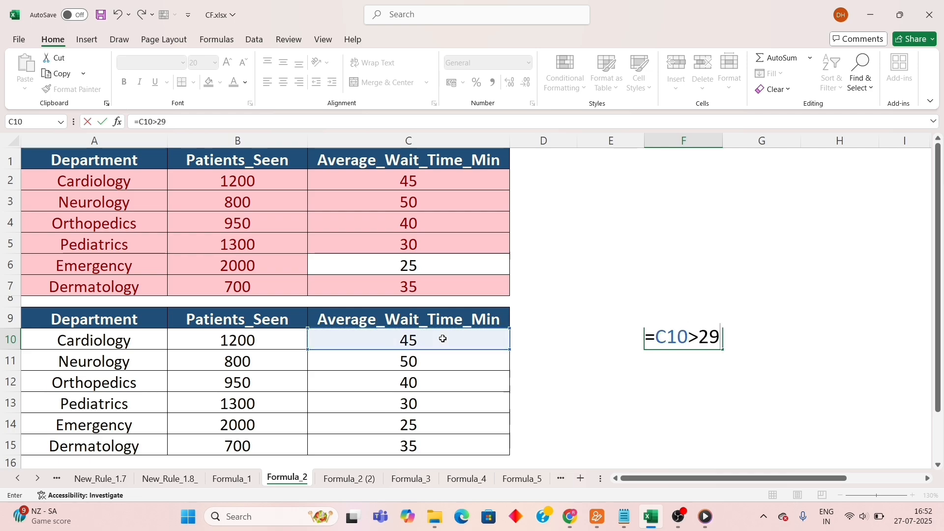
key(Return)
click(702, 346)
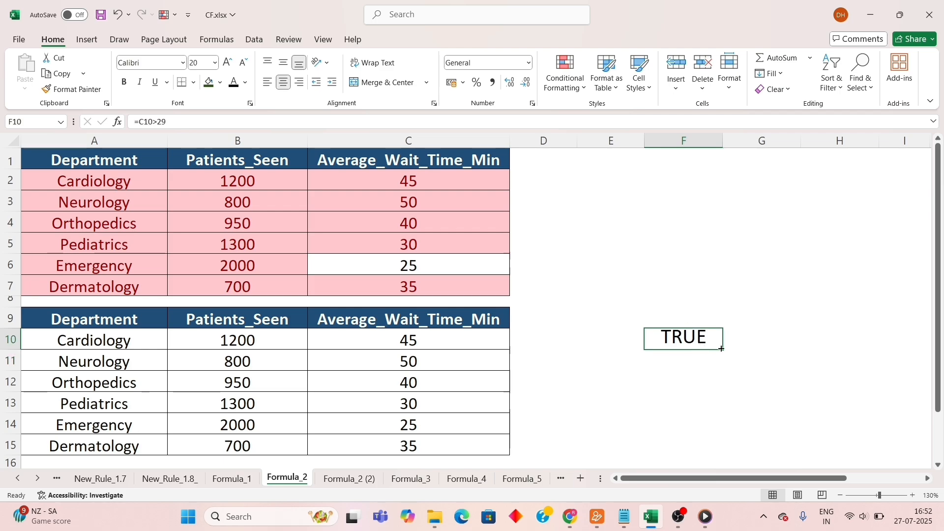
drag(723, 350, 716, 451)
Copy the formula text from F10 and use =C10>29 as the condition of a new formula-based formatting rule for A10:C15.
click(676, 338)
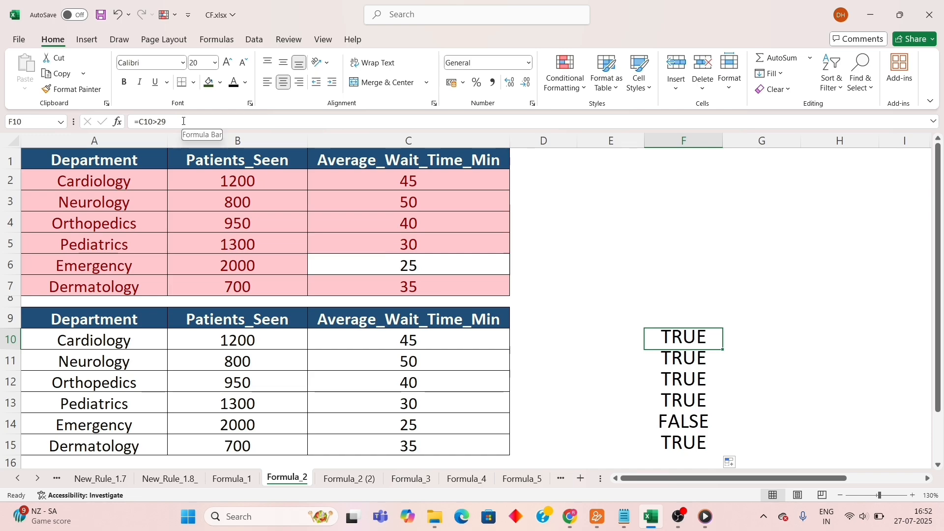
drag(192, 121, 123, 121)
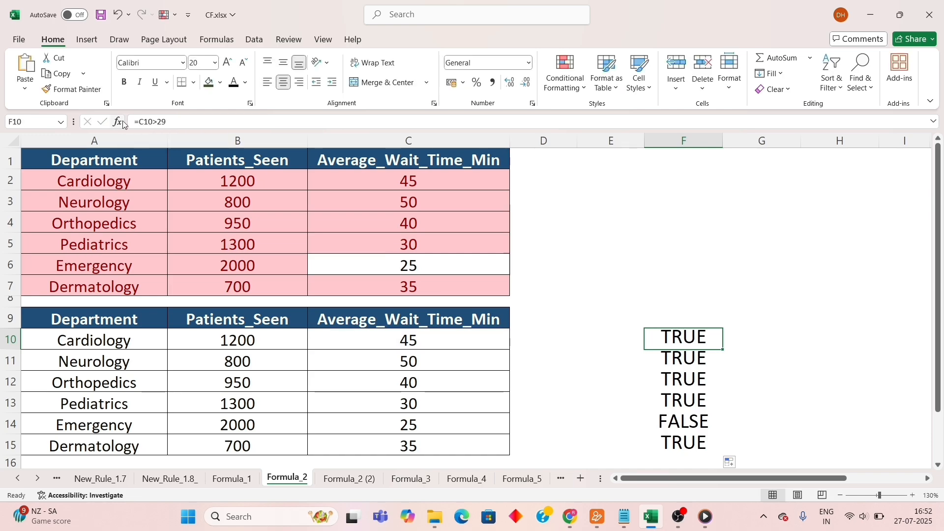
drag(121, 338, 401, 445)
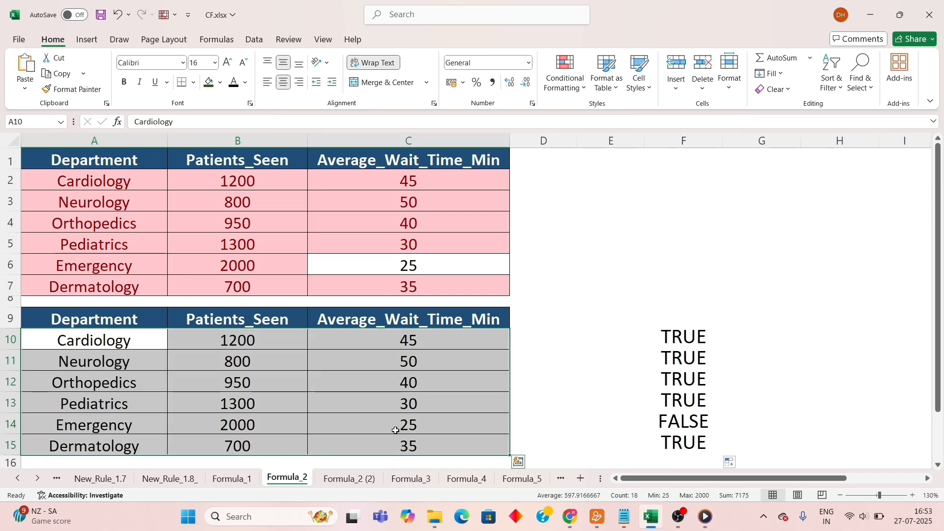
click(569, 81)
click(584, 235)
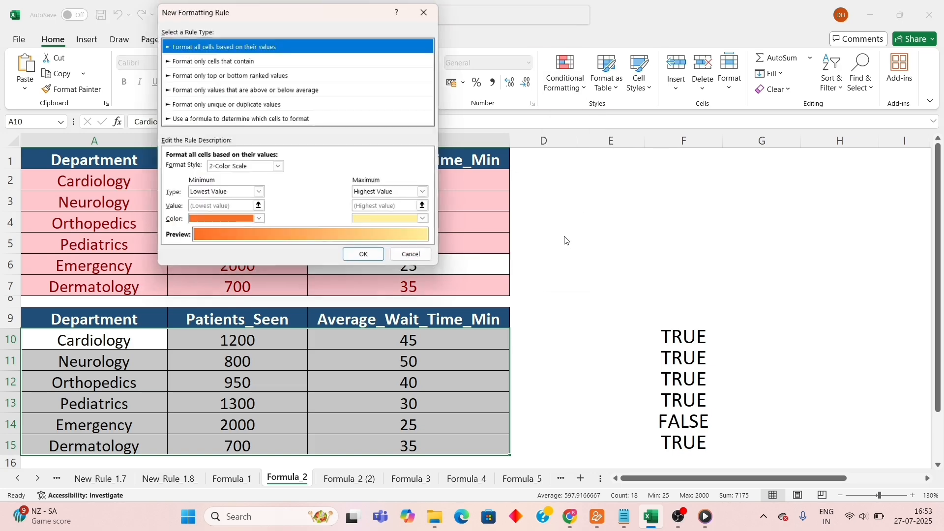
click(266, 120)
drag(268, 17, 408, 43)
click(373, 195)
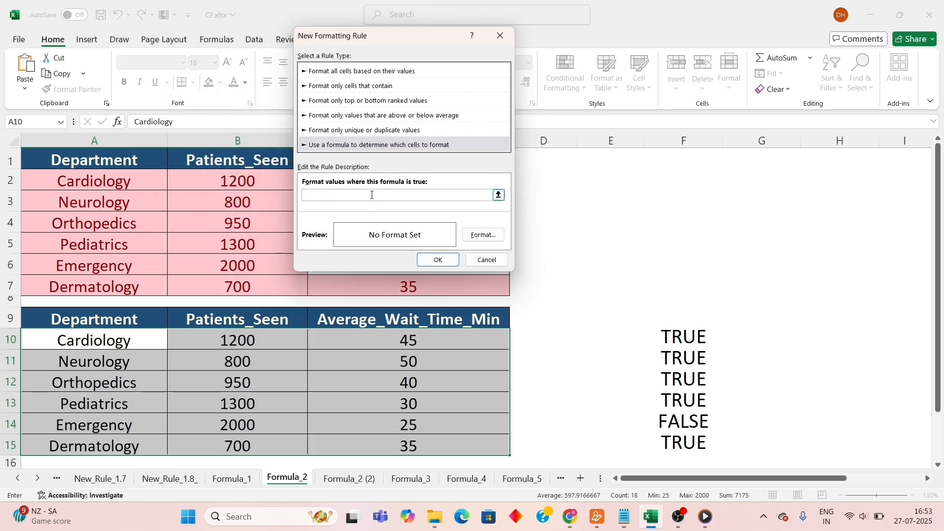
text(=C10>29)
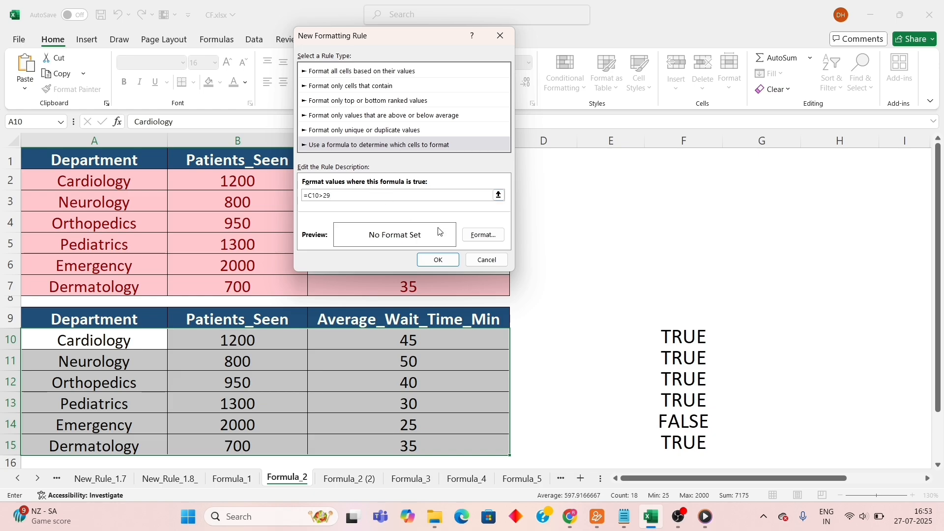
Give the =C10>29 rule a light green fill and apply it to A10:C15.
click(484, 237)
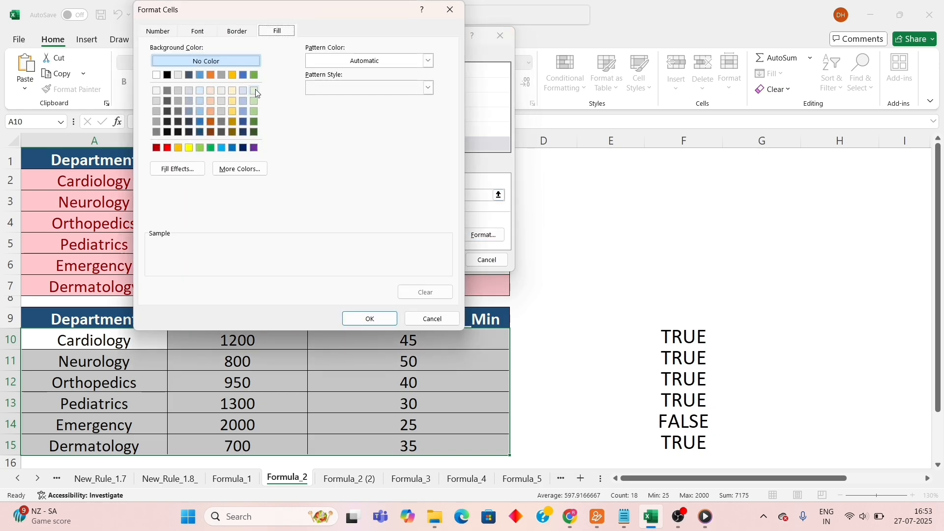
click(255, 90)
click(382, 315)
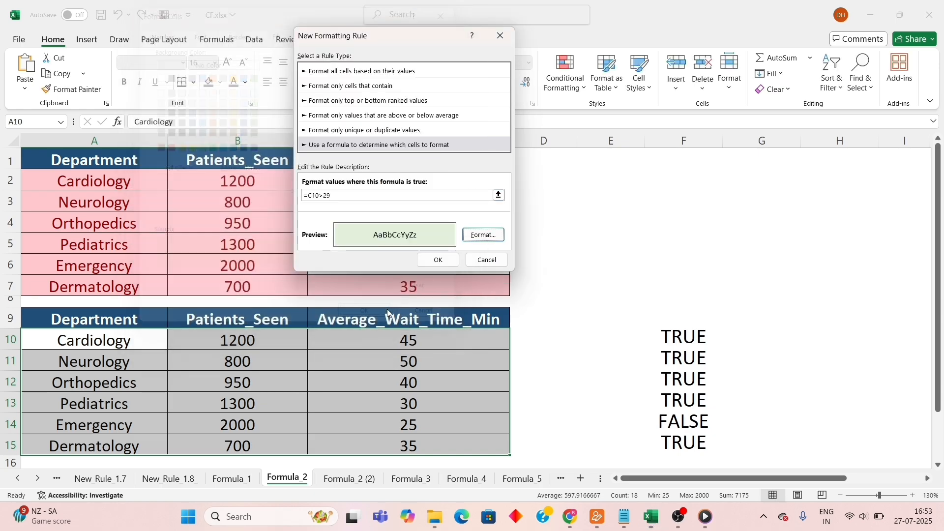
click(444, 260)
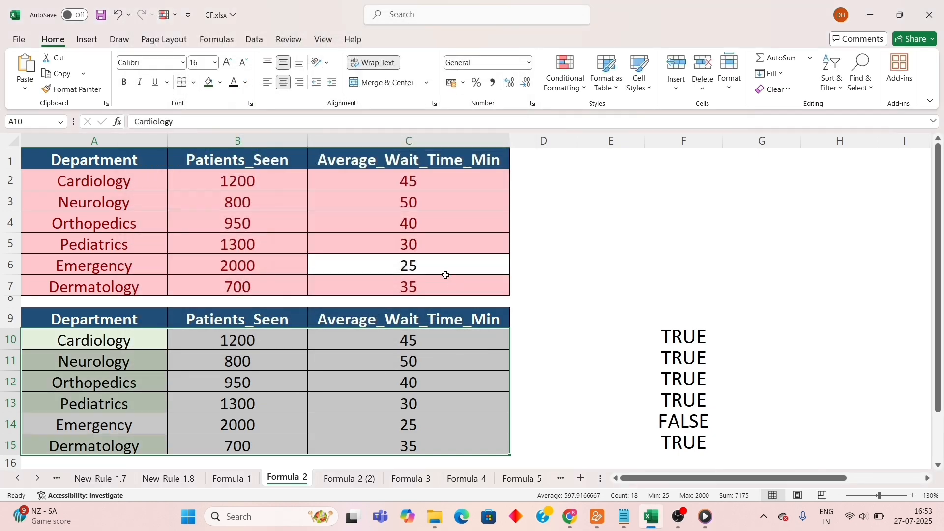
click(111, 323)
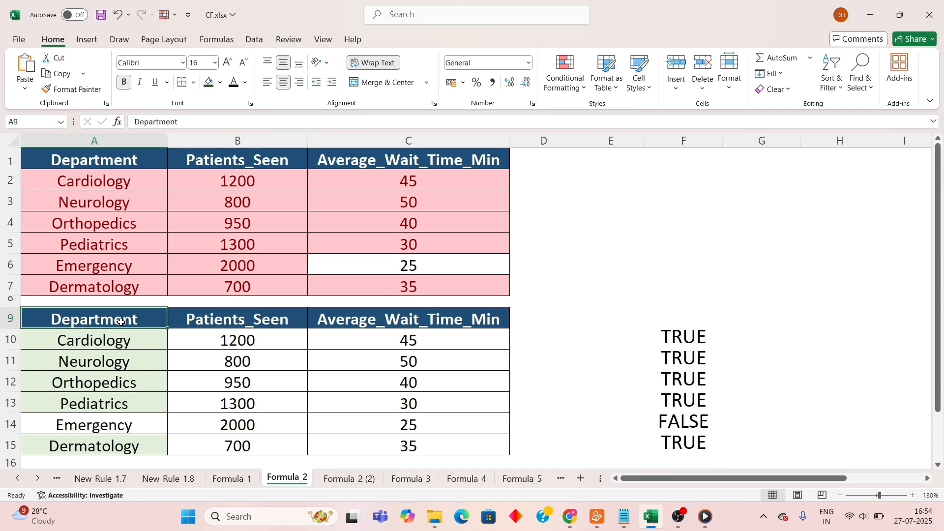
Review the conditionally formatted wait times in C2:C7 on the Formula_1 sheet and return to Formula_2.
click(231, 479)
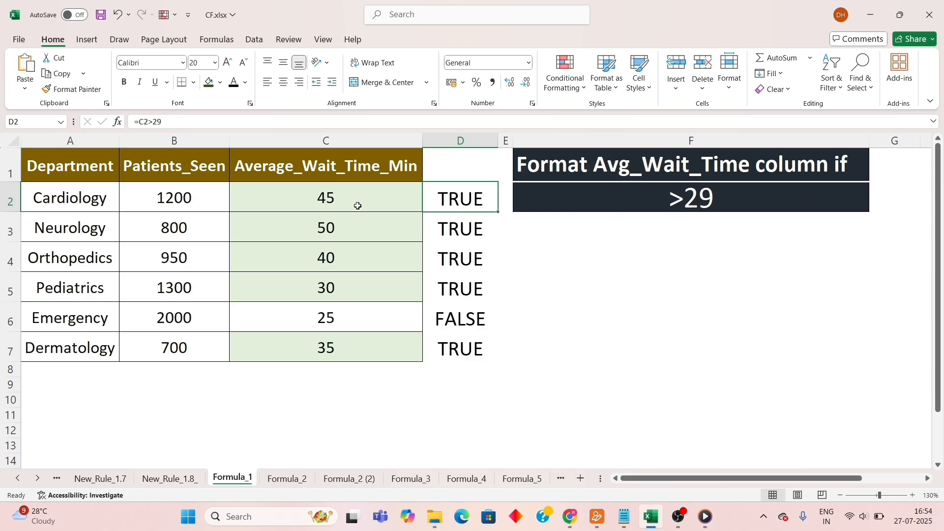
drag(358, 201, 354, 343)
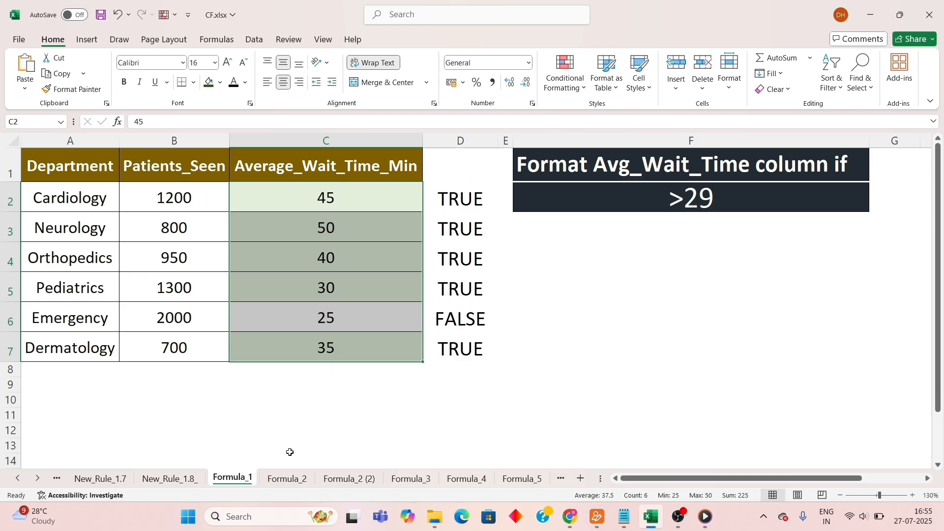
click(290, 479)
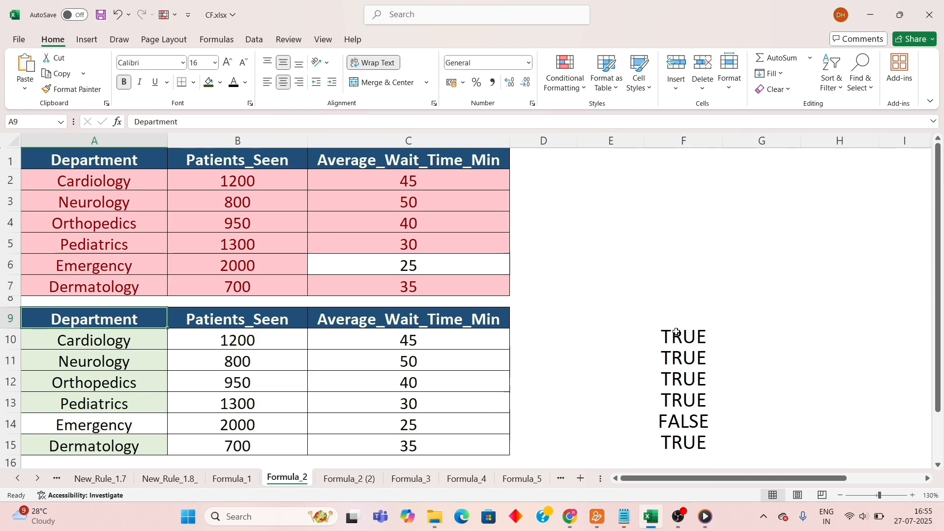
Compare the test results in F10:F15 with the formatting of the Department column and the other two columns in A10:C15.
drag(678, 336, 684, 439)
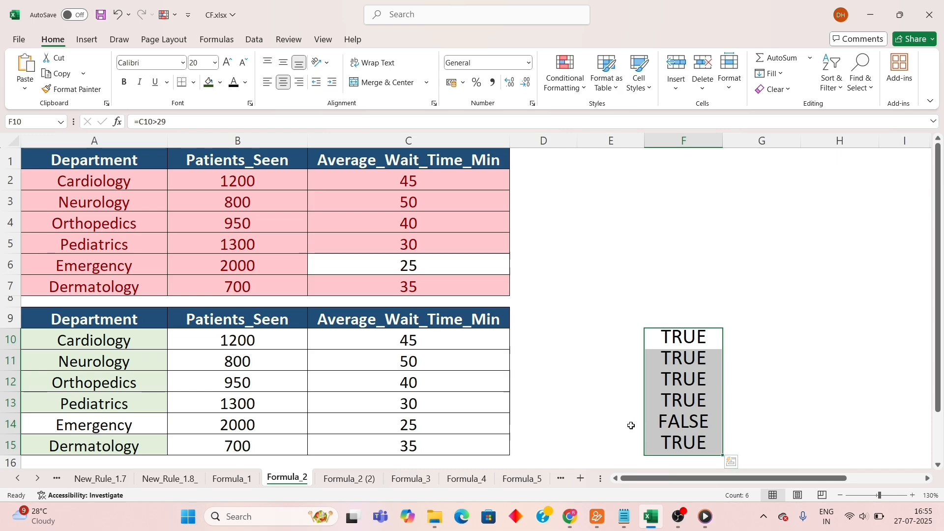
click(129, 346)
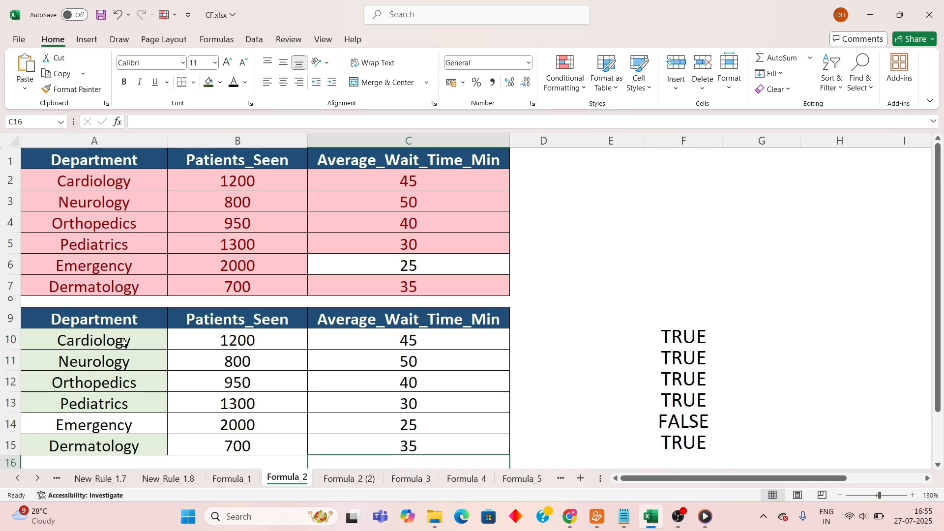
drag(132, 347, 321, 443)
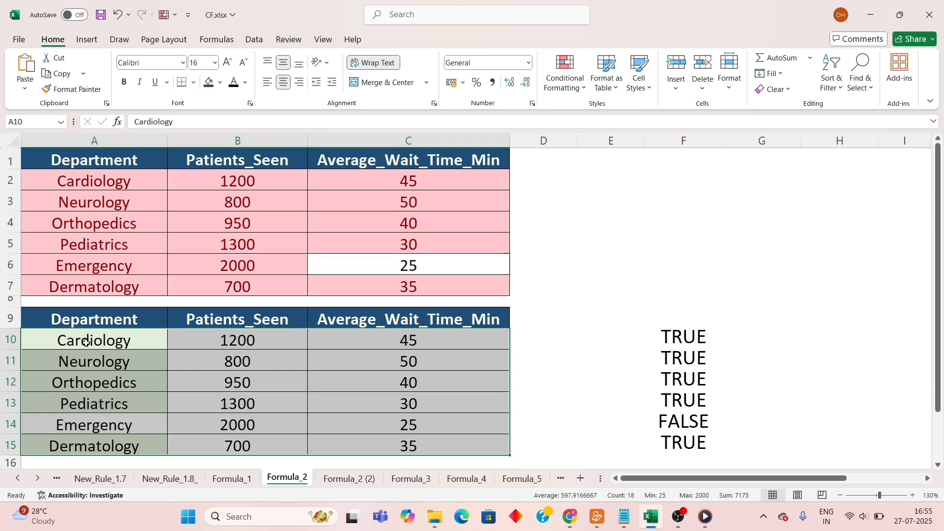
drag(684, 339, 680, 443)
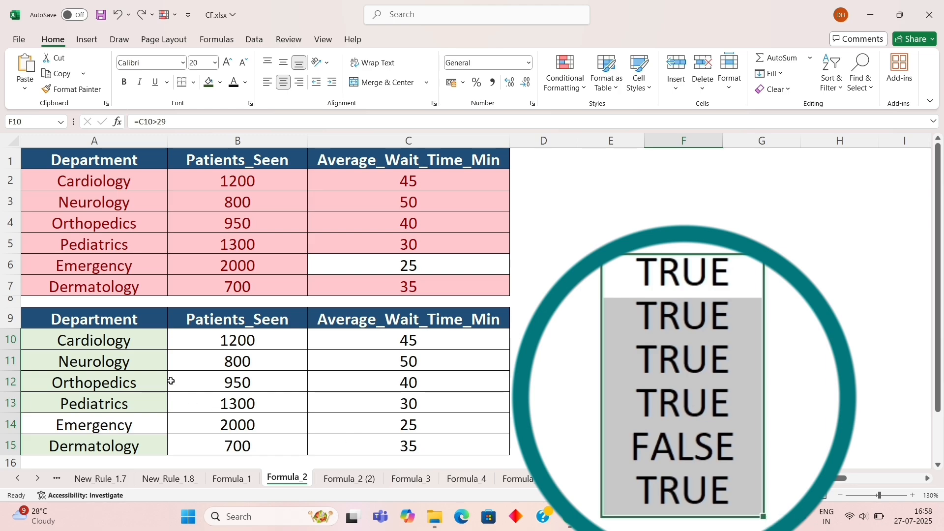
drag(141, 340, 138, 445)
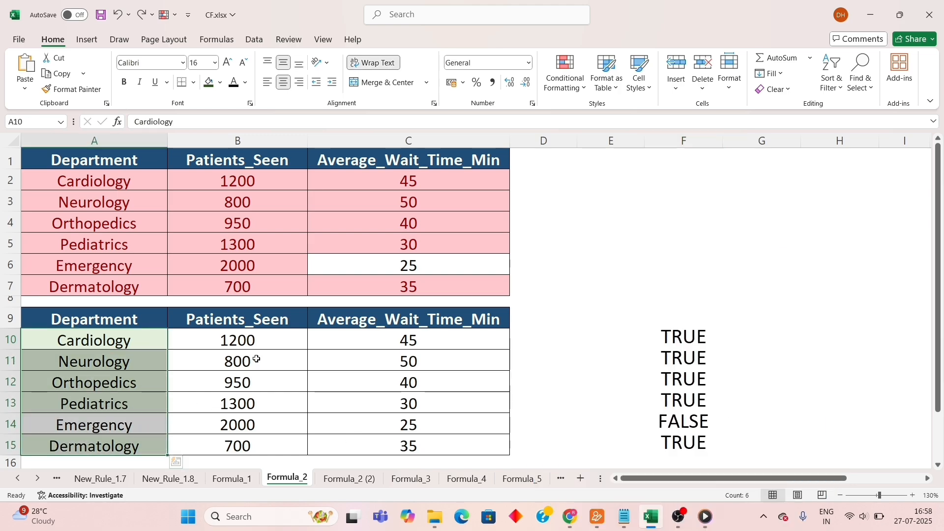
drag(253, 341, 369, 447)
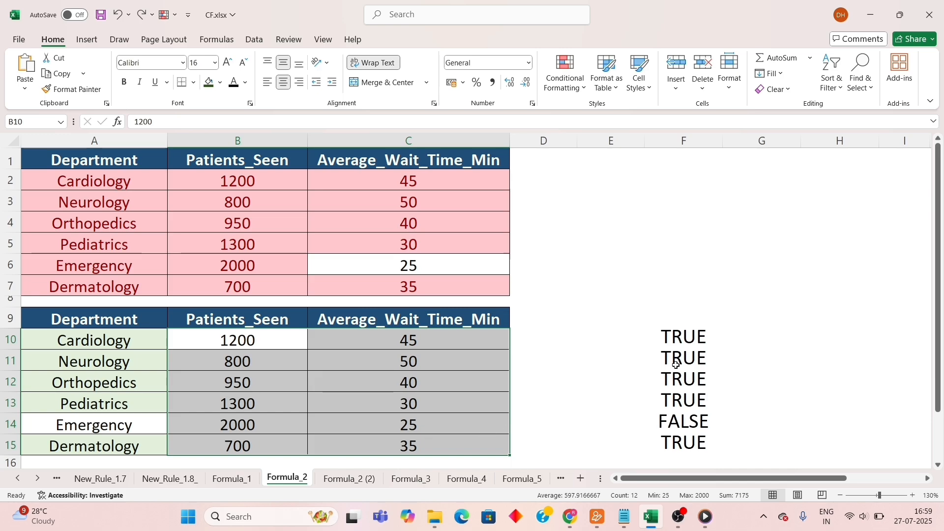
Fill the test formulas from F10:F15 across to column H and compare them with the second table's columns.
drag(691, 338, 881, 441)
click(711, 345)
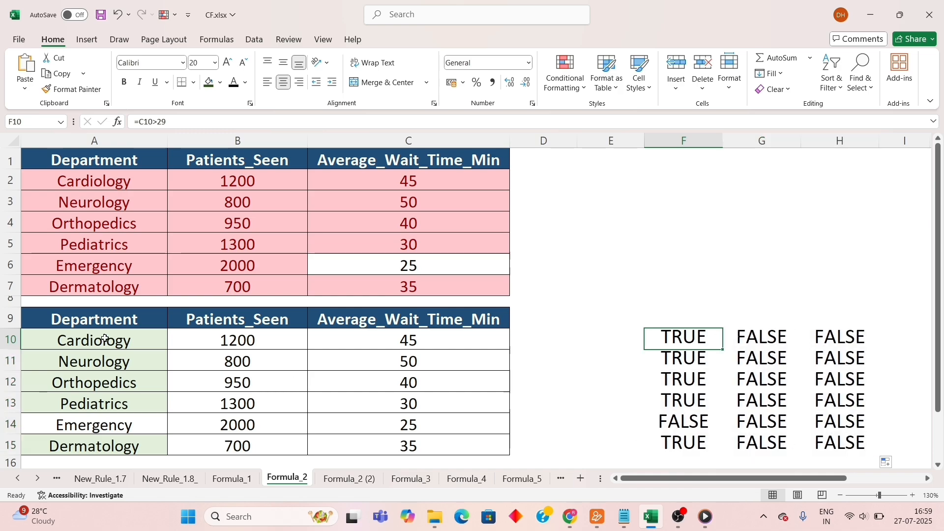
drag(120, 339, 123, 445)
drag(700, 333, 686, 443)
mouse_move(233, 345)
mouse_down()
mouse_move(409, 425)
mouse_move(409, 445)
mouse_up()
click(770, 349)
drag(770, 349, 839, 445)
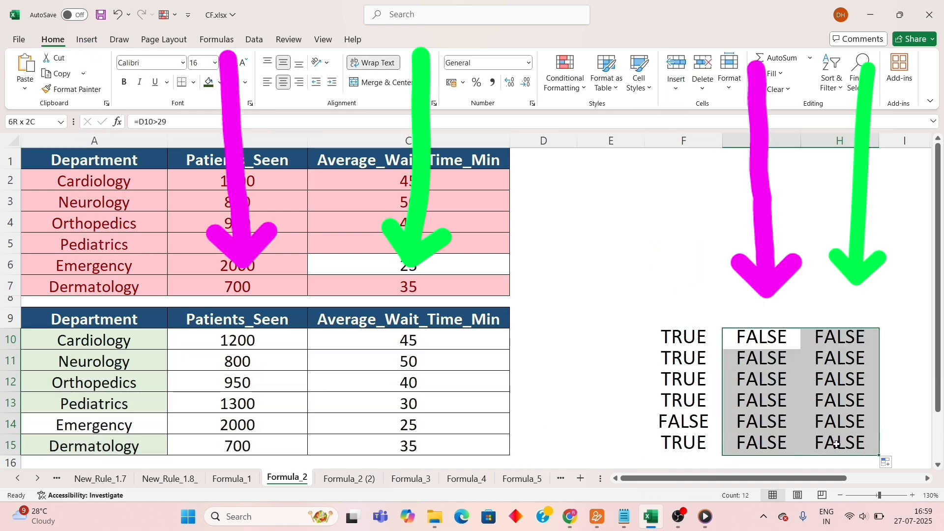
Examine how the cell reference shifts in the formulas in F10, G10 and H10, checking the referenced cells D10:E10.
click(676, 337)
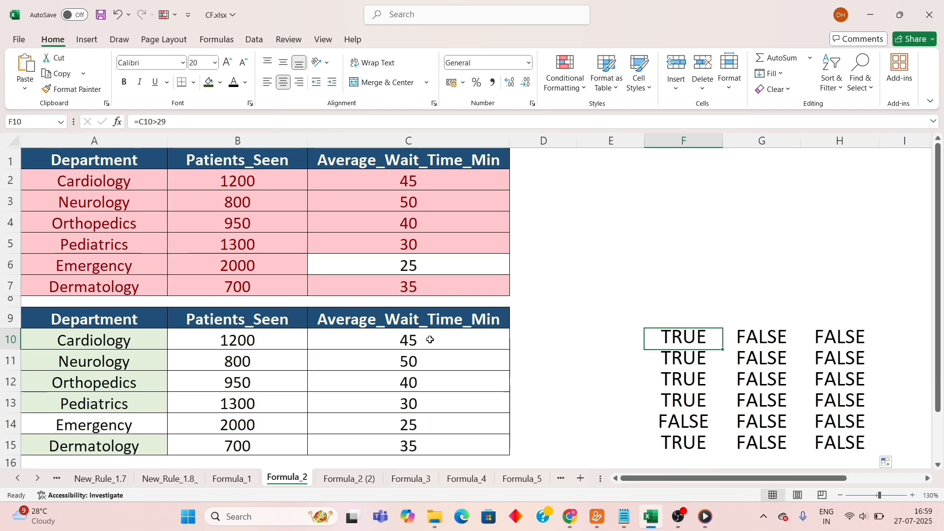
click(754, 336)
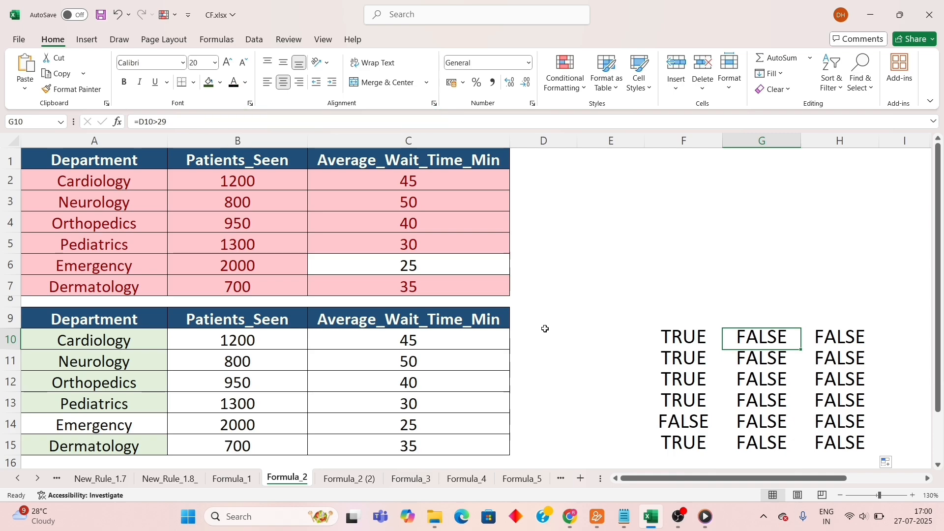
drag(535, 329, 609, 332)
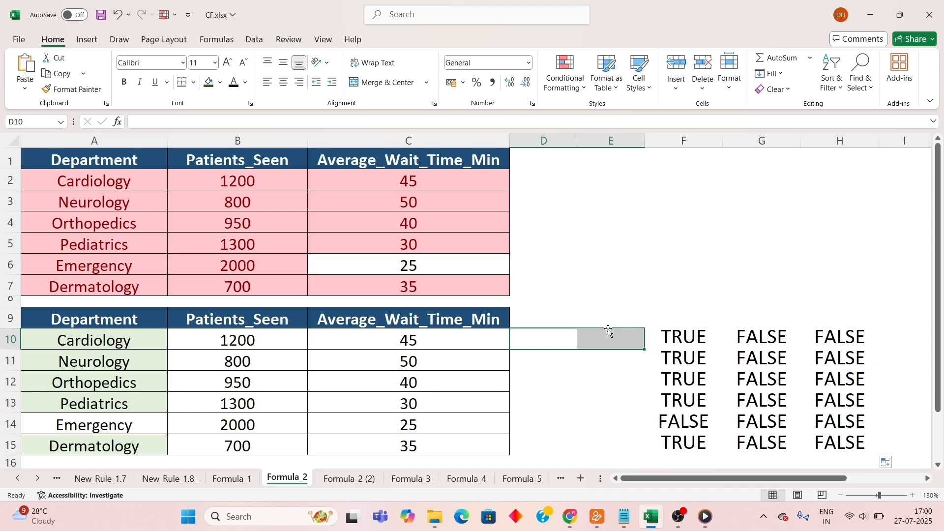
click(768, 339)
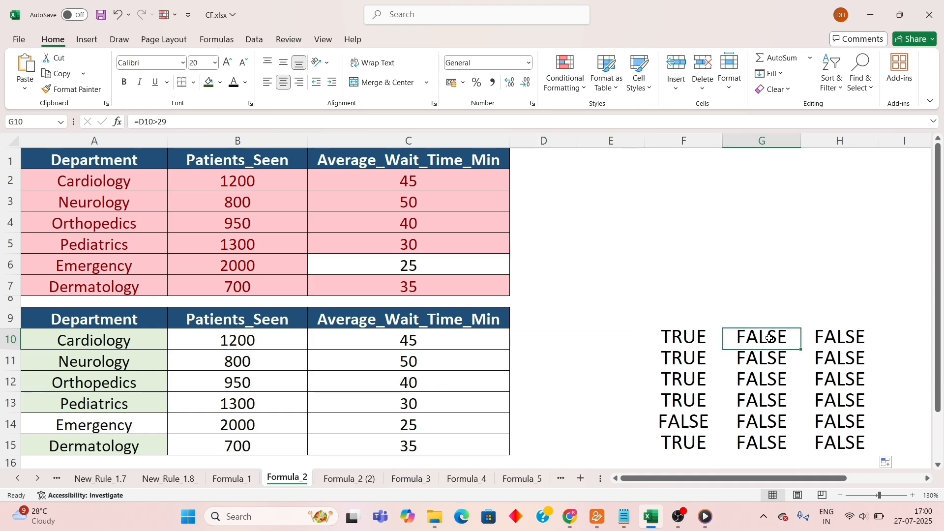
click(839, 336)
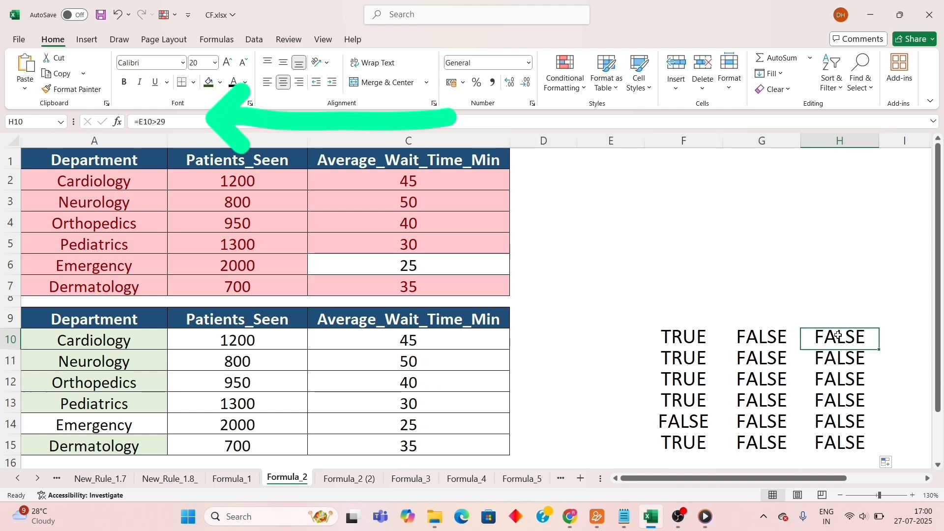
click(663, 340)
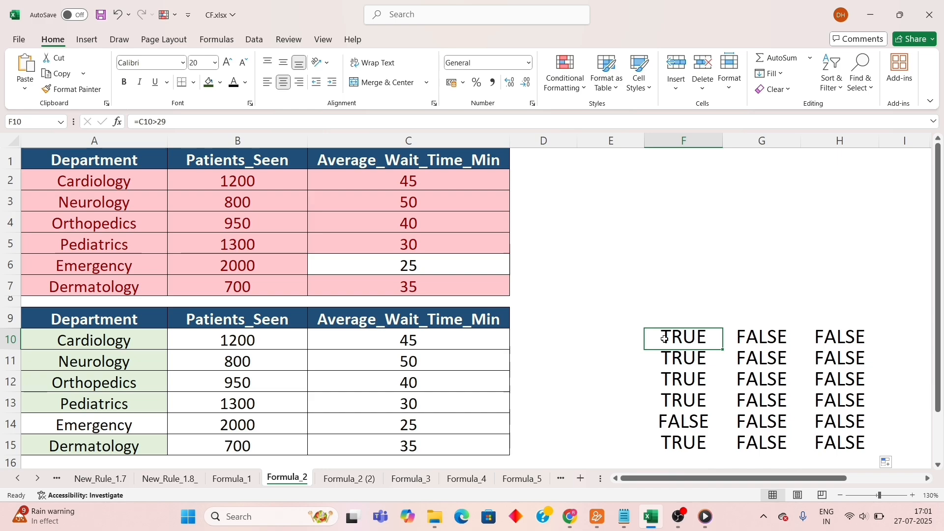
click(750, 338)
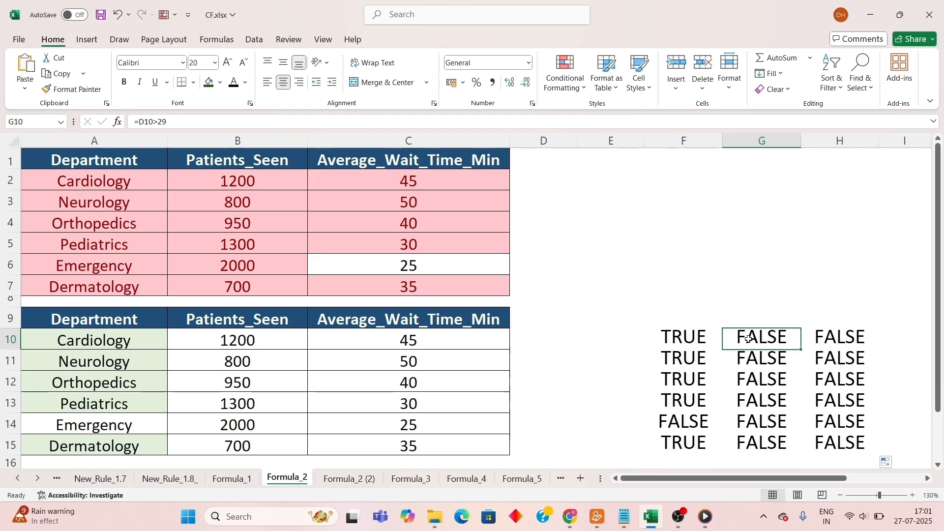
click(827, 337)
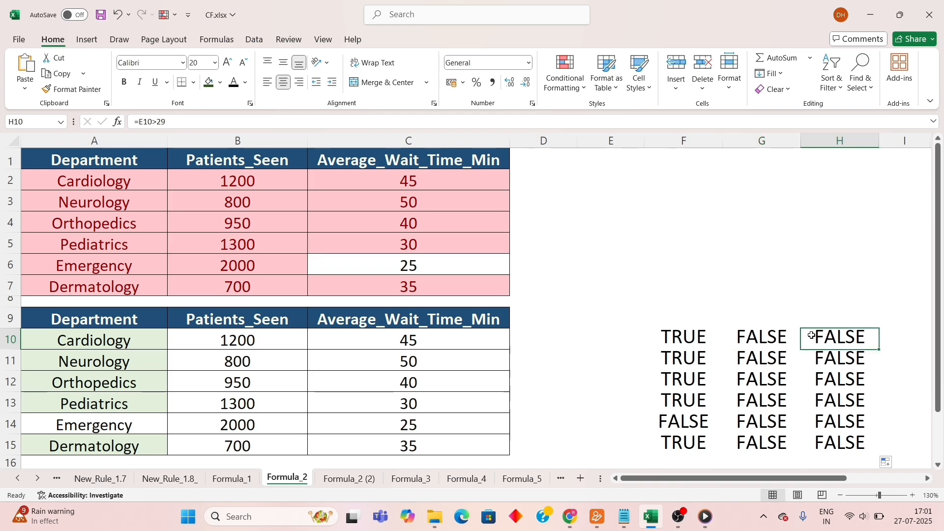
click(696, 339)
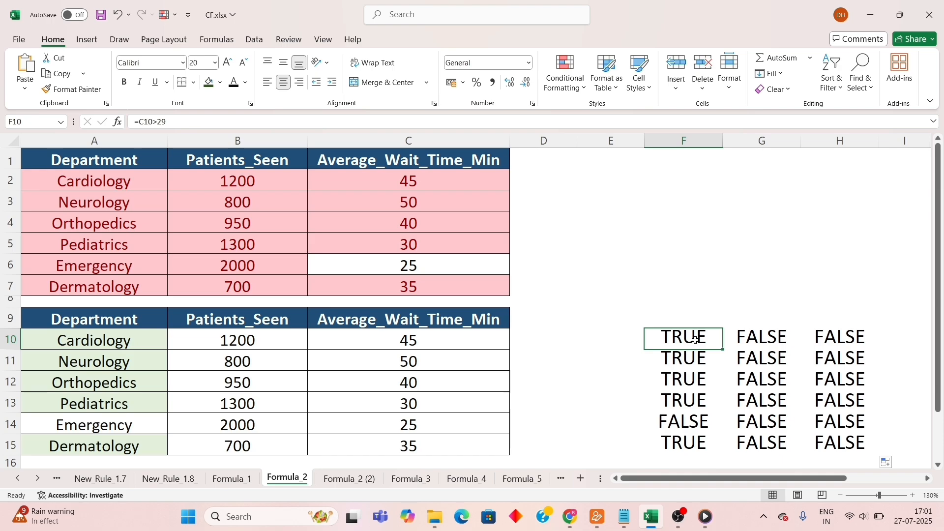
Enter the test formula =C2>29 in cell E2 of the Formula_2 (2) sheet.
click(359, 487)
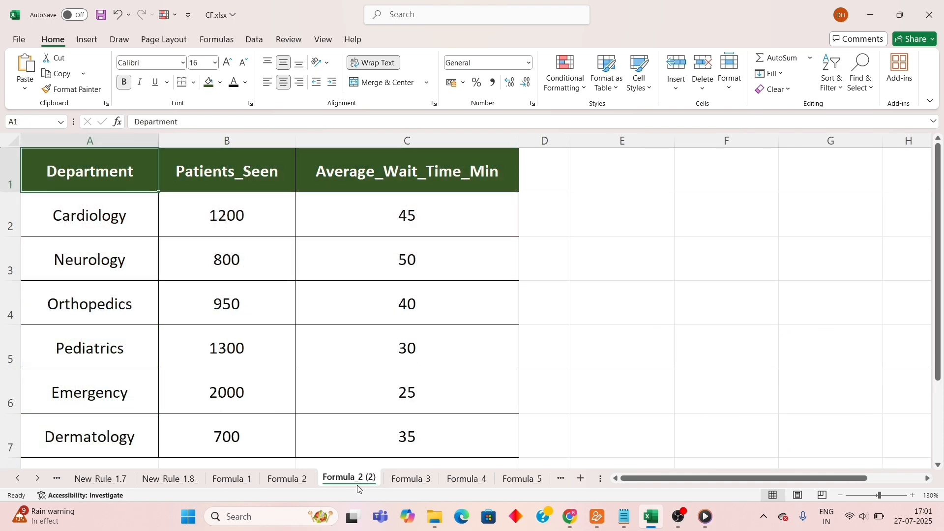
click(637, 215)
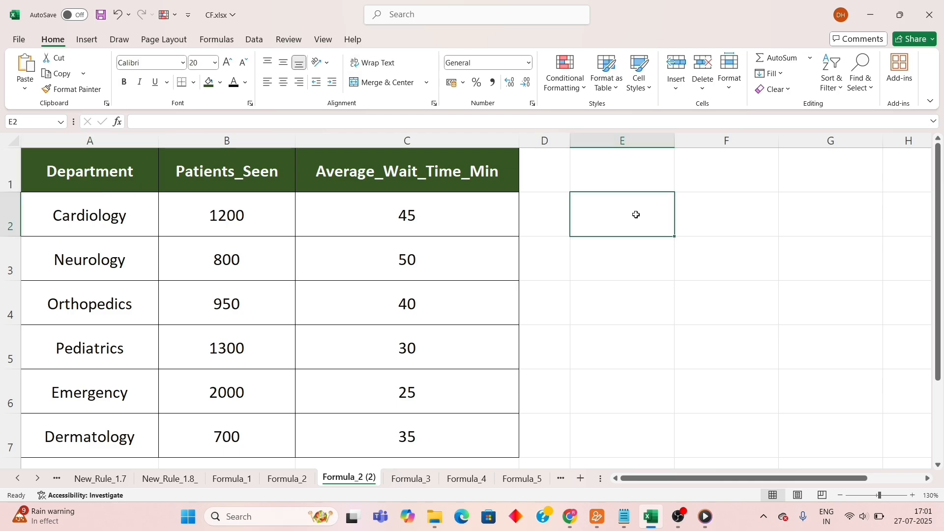
text(=)
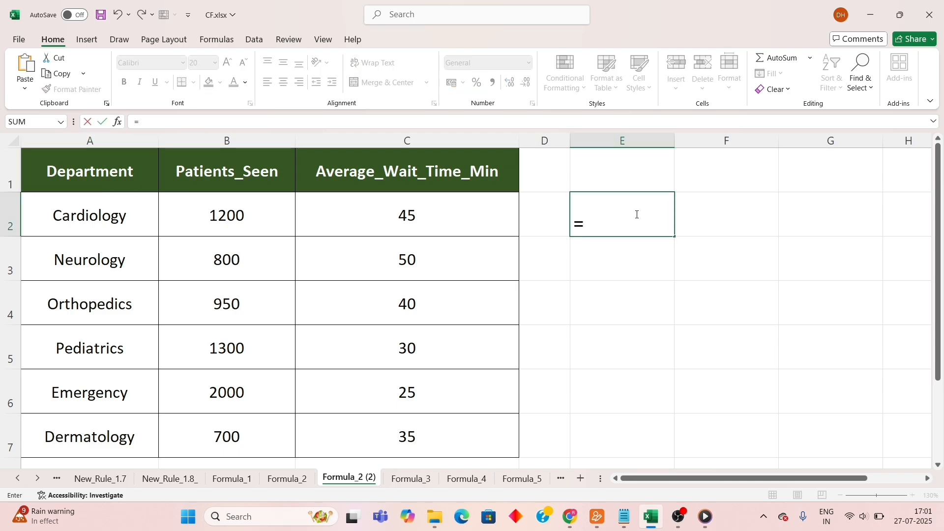
text(c2>)
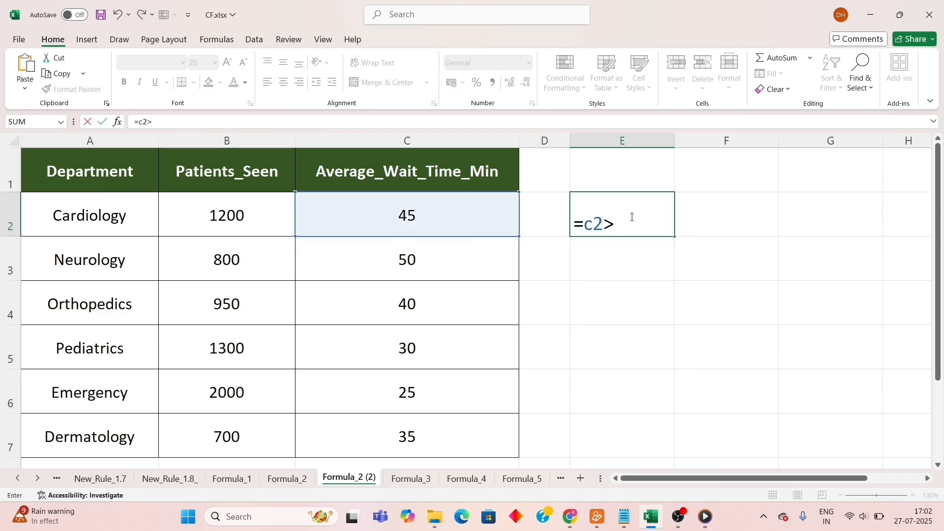
text(29)
key(Return)
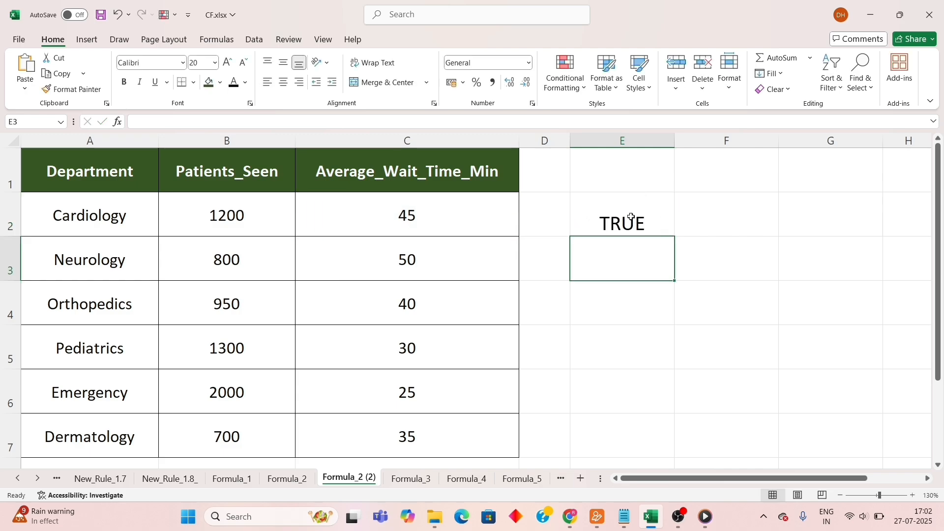
Lock column C in E2's formula by changing it to =$C2>29, and fill it across E2:G7.
click(631, 217)
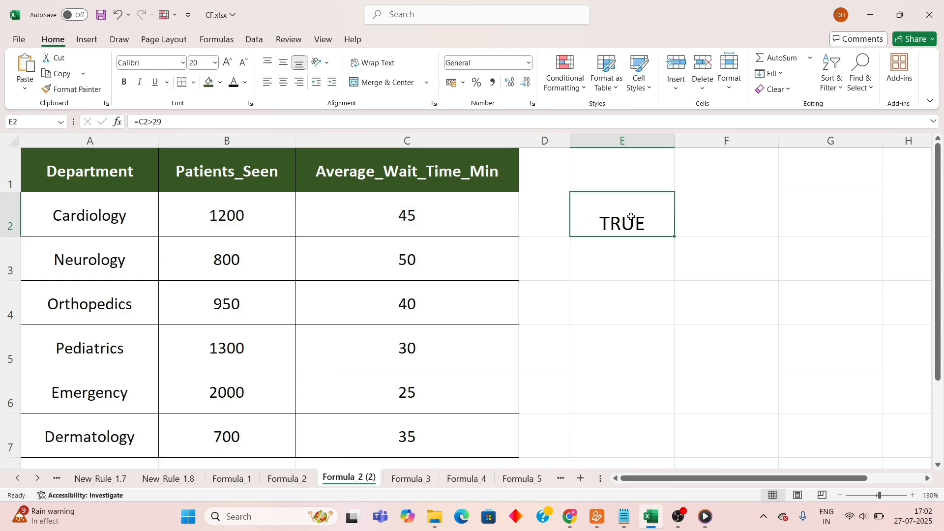
click(141, 123)
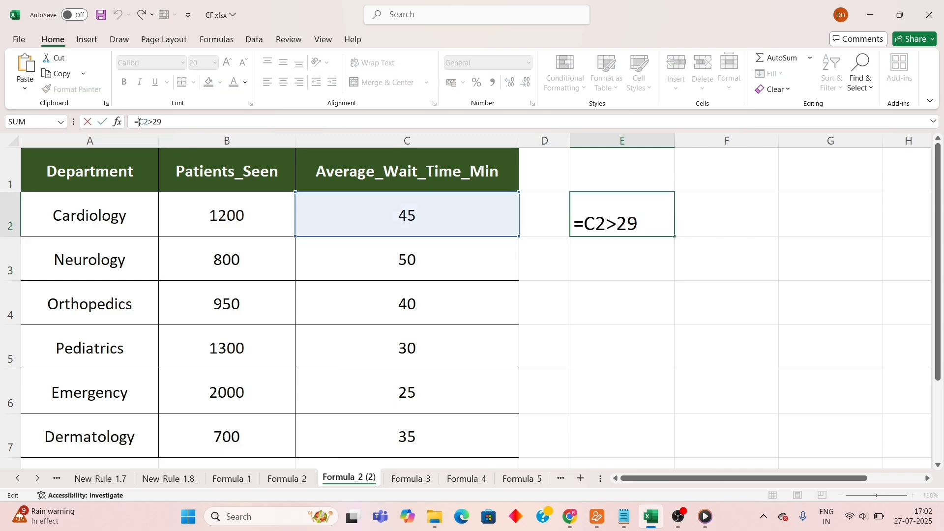
text($)
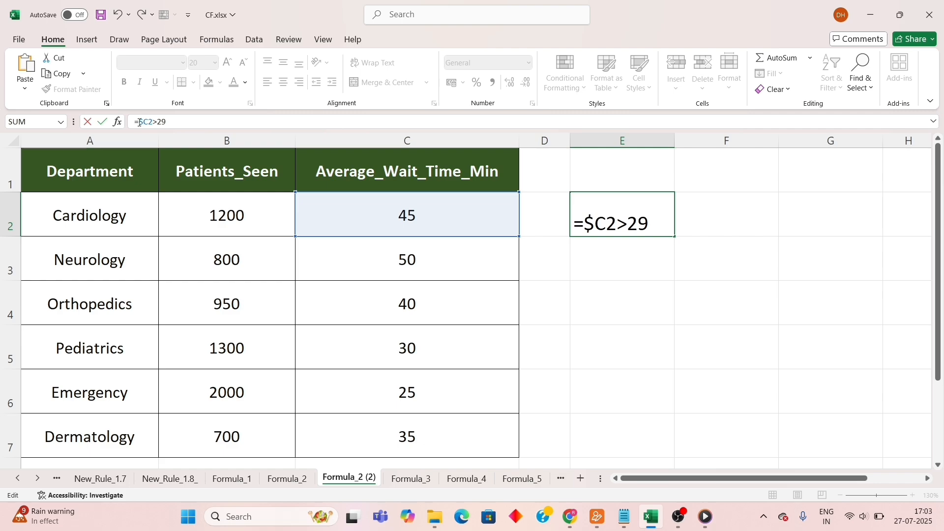
key(Return)
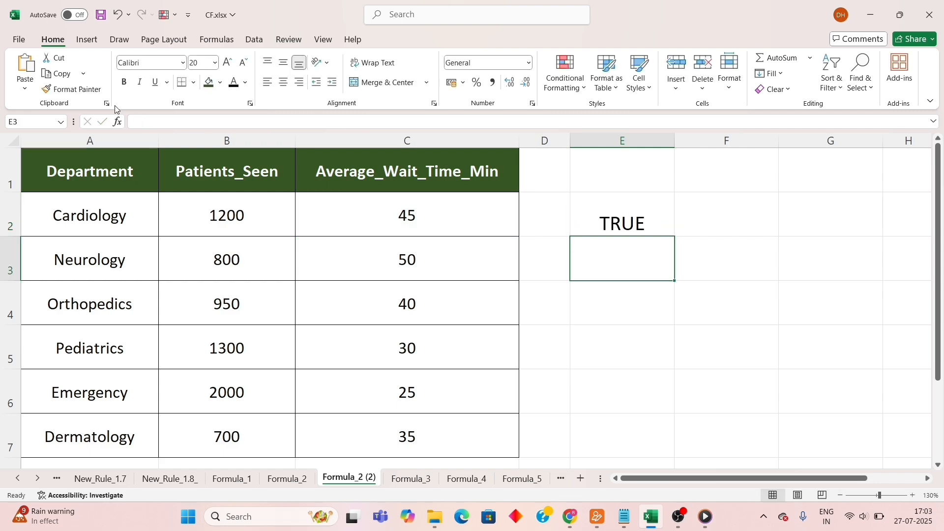
click(613, 220)
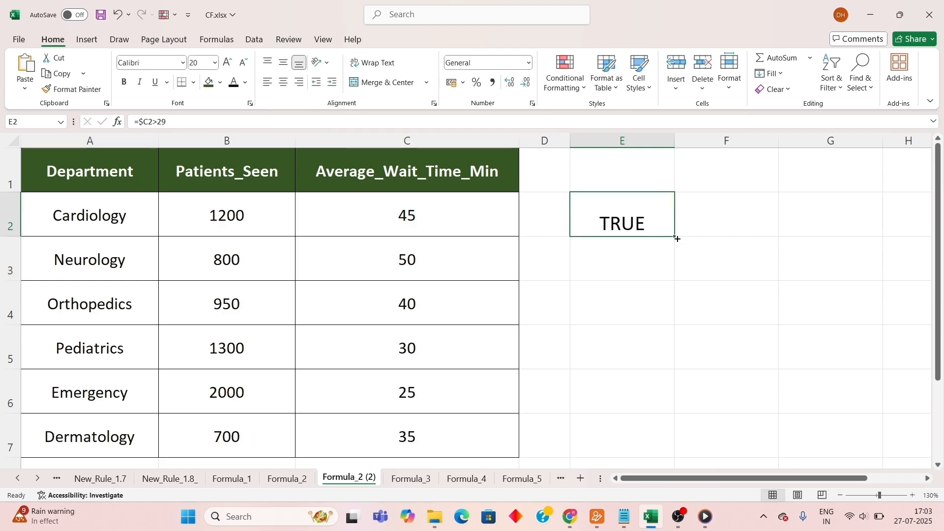
drag(677, 239, 845, 460)
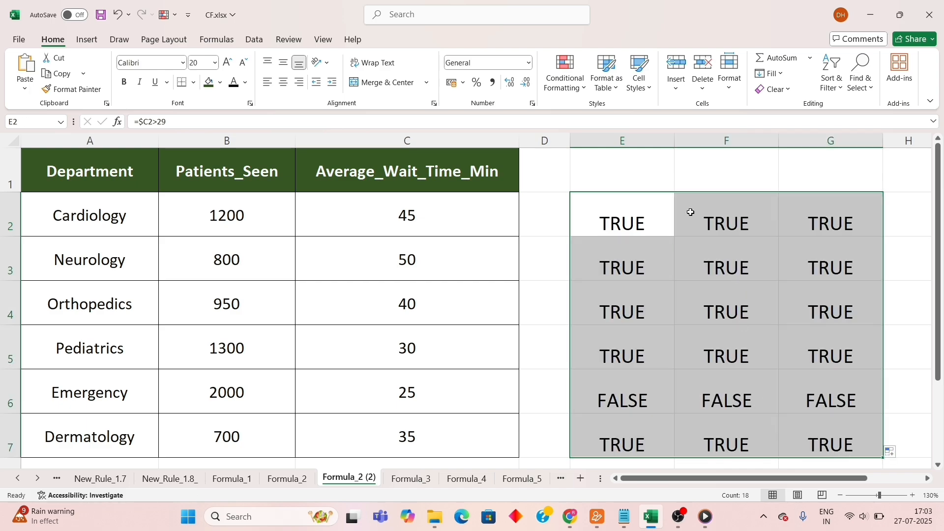
Copy the formula text =$C2>29 from cell E2 without changing the cell.
click(653, 213)
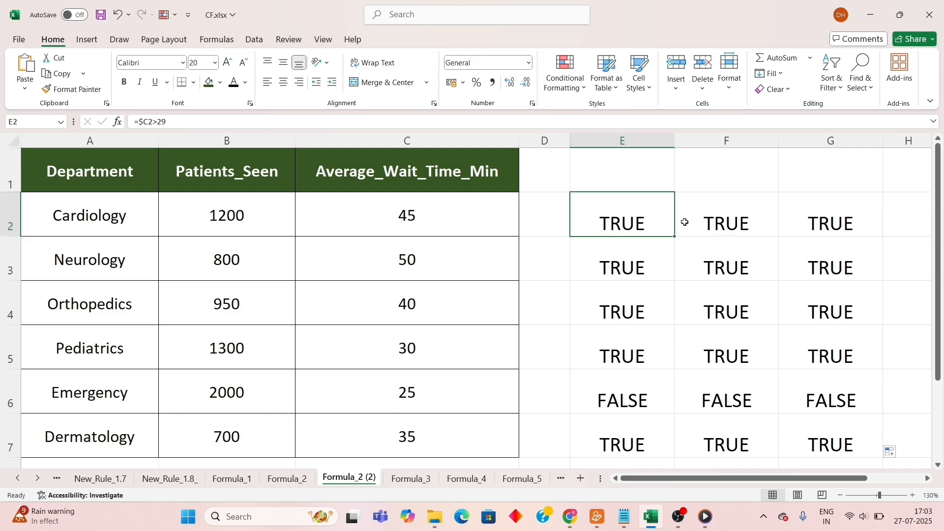
click(180, 119)
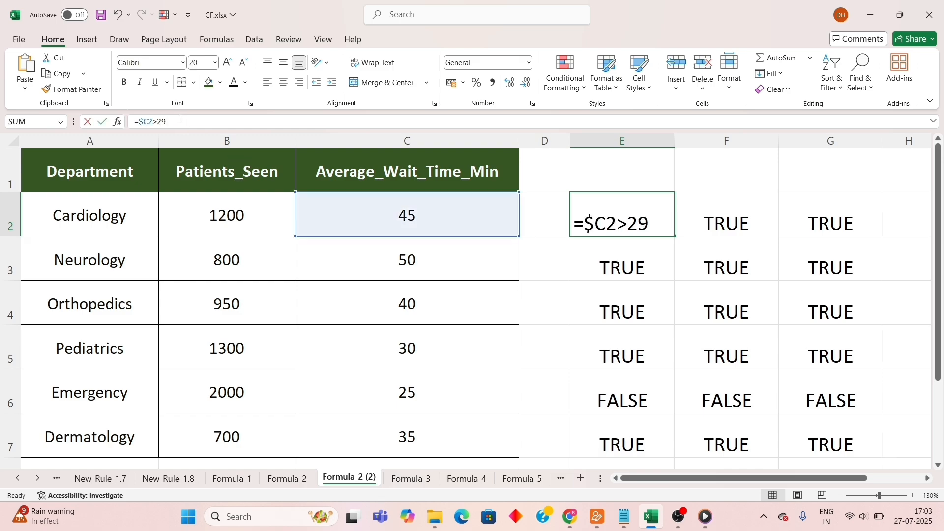
drag(180, 119, 130, 121)
key(ctrl+c)
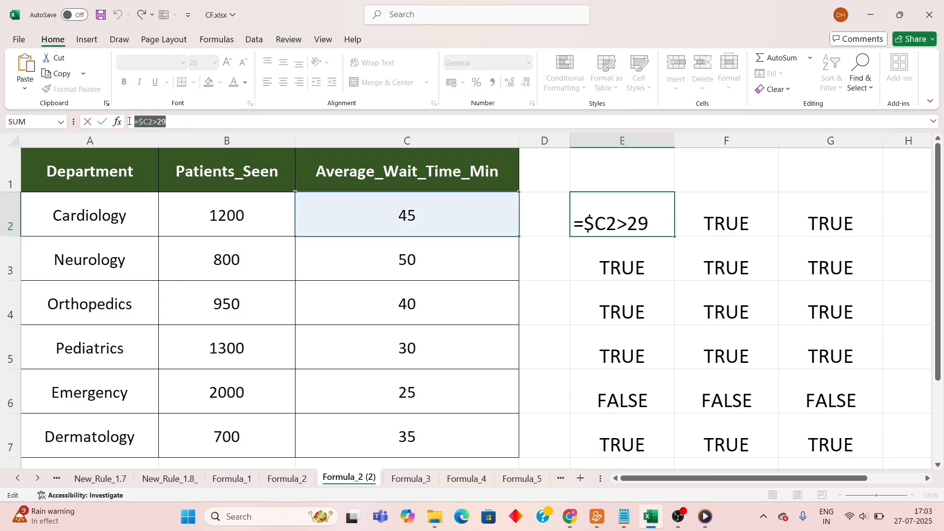
key(Escape)
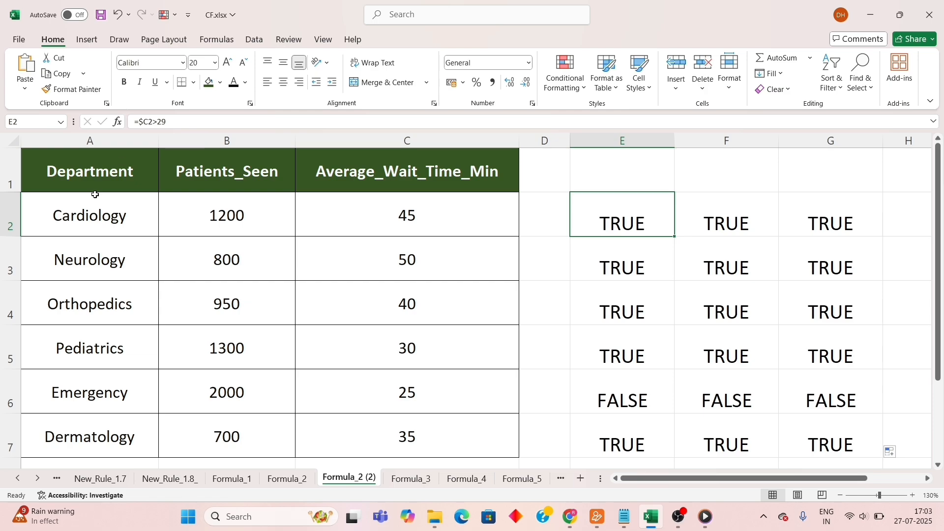
Start a new formula-based conditional formatting rule for A2:C7 with the copied formula =$C2>29.
drag(80, 215, 358, 433)
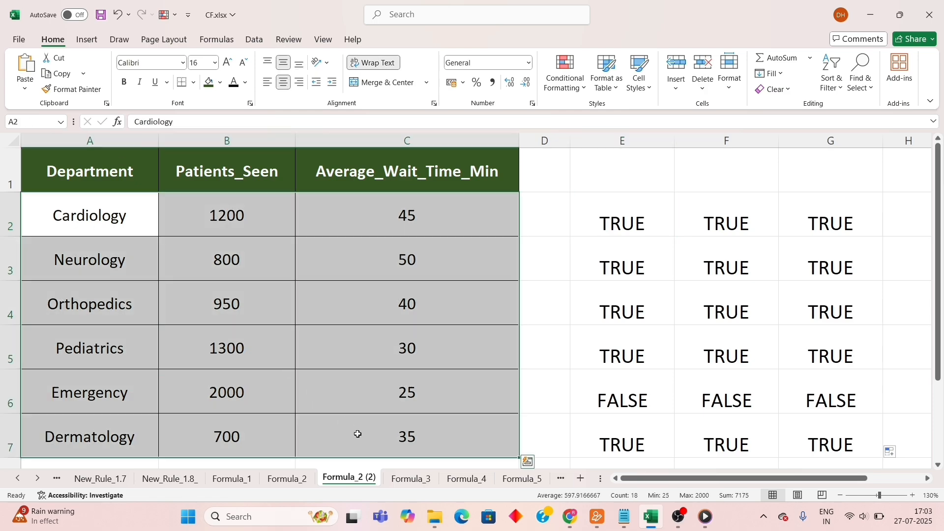
click(566, 74)
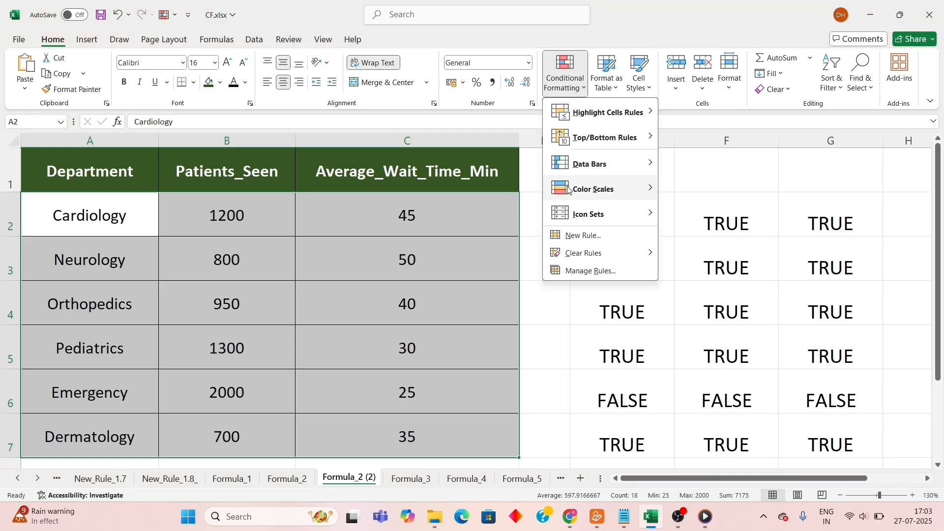
click(575, 238)
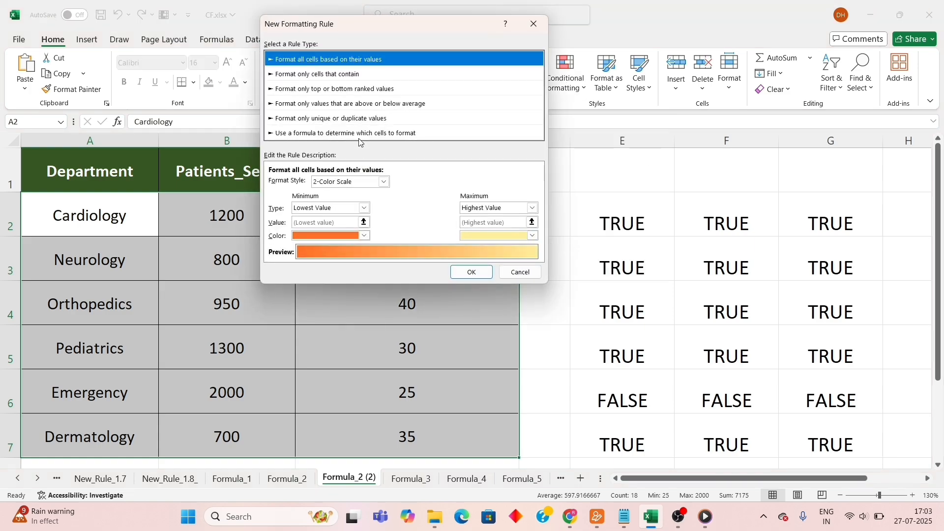
click(360, 134)
click(342, 183)
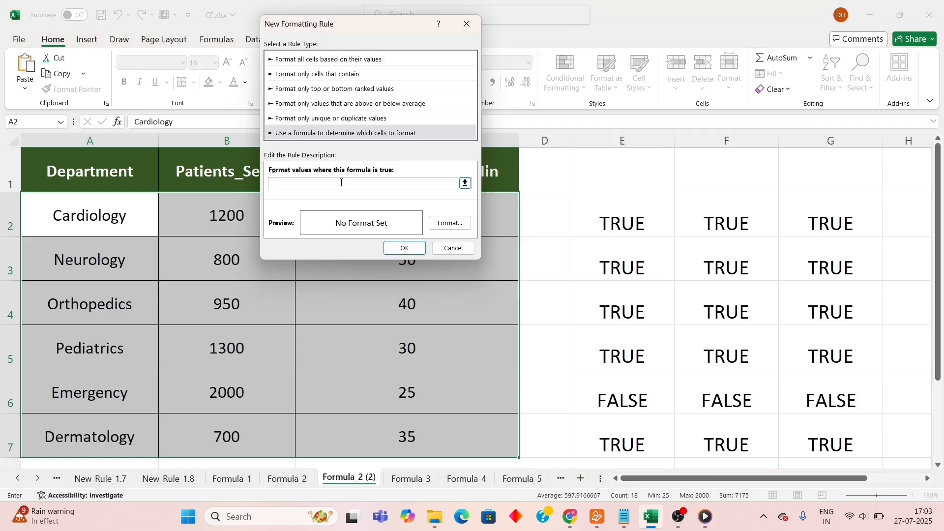
key(ctrl+v)
Give the rule a light gold background fill and apply it to the table rows.
click(447, 223)
click(338, 91)
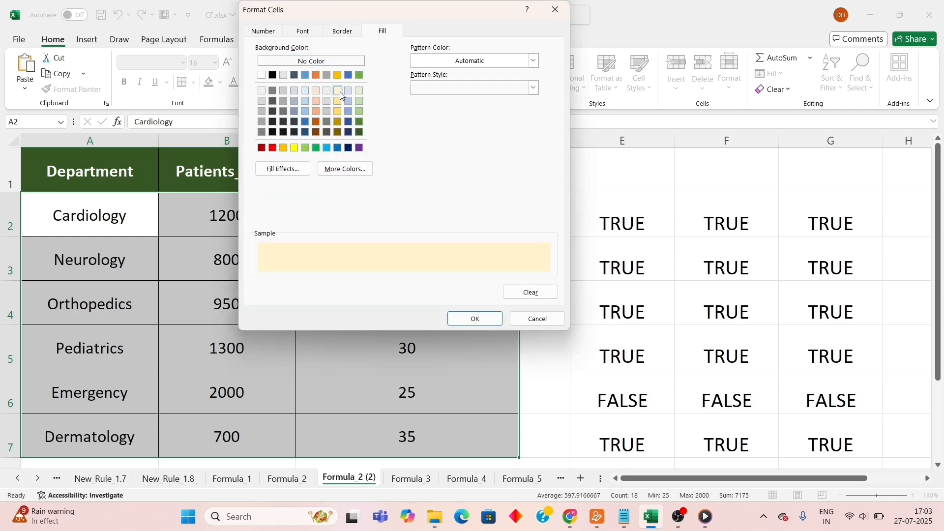
click(475, 319)
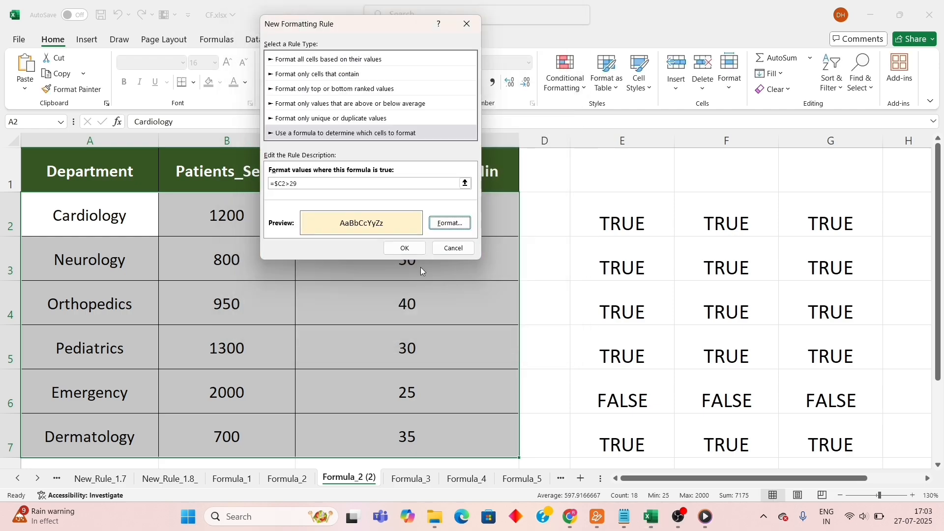
click(400, 248)
click(105, 167)
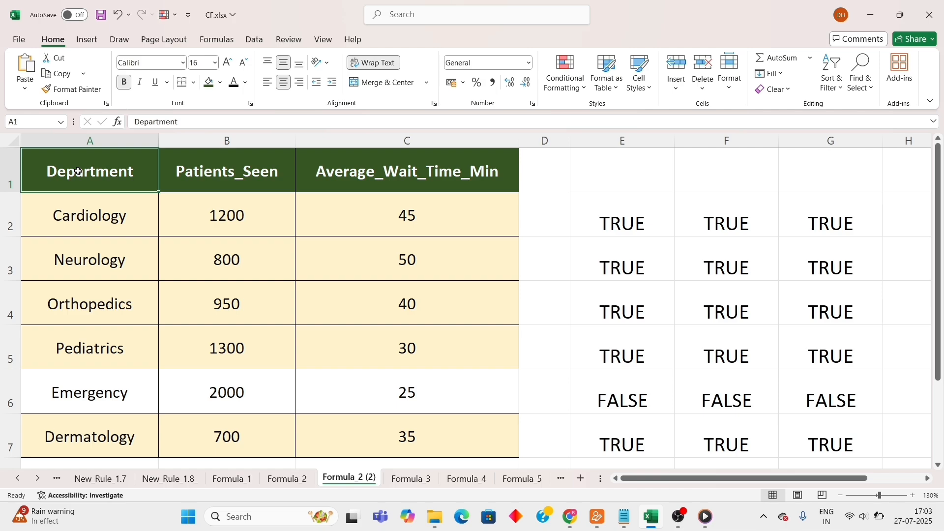